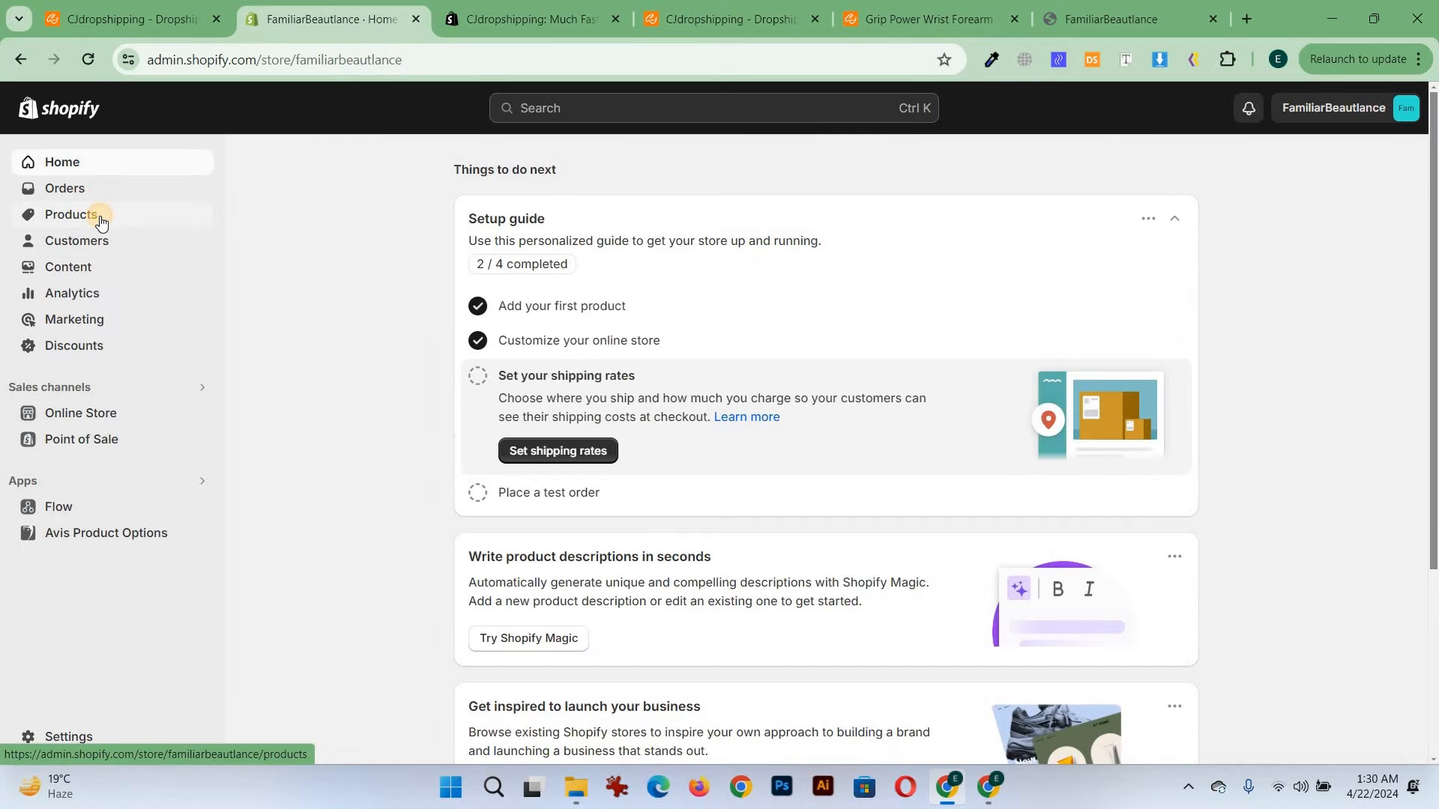
Create and save a new manual collection titled "Fitness" in the store's products collections
click(101, 221)
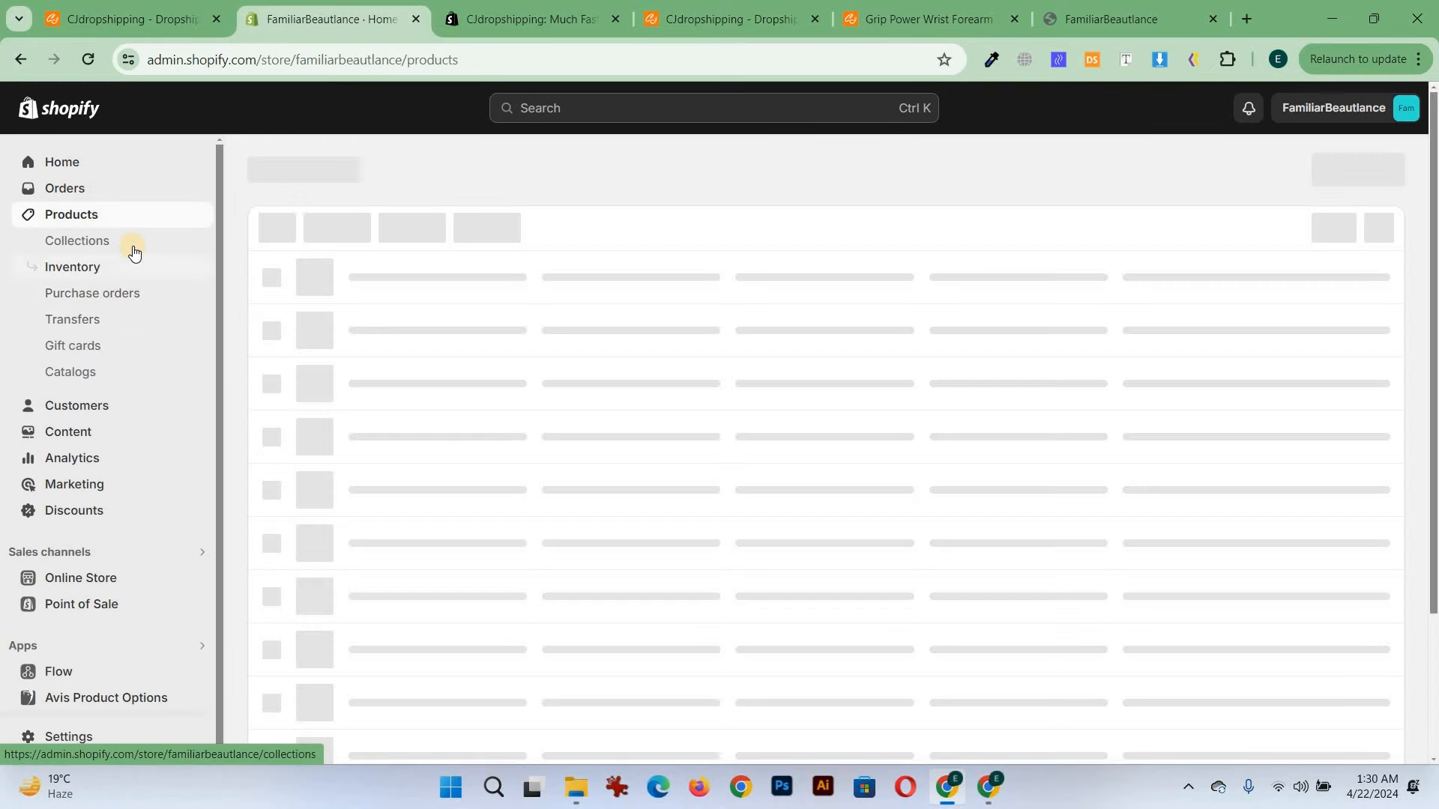
click(133, 247)
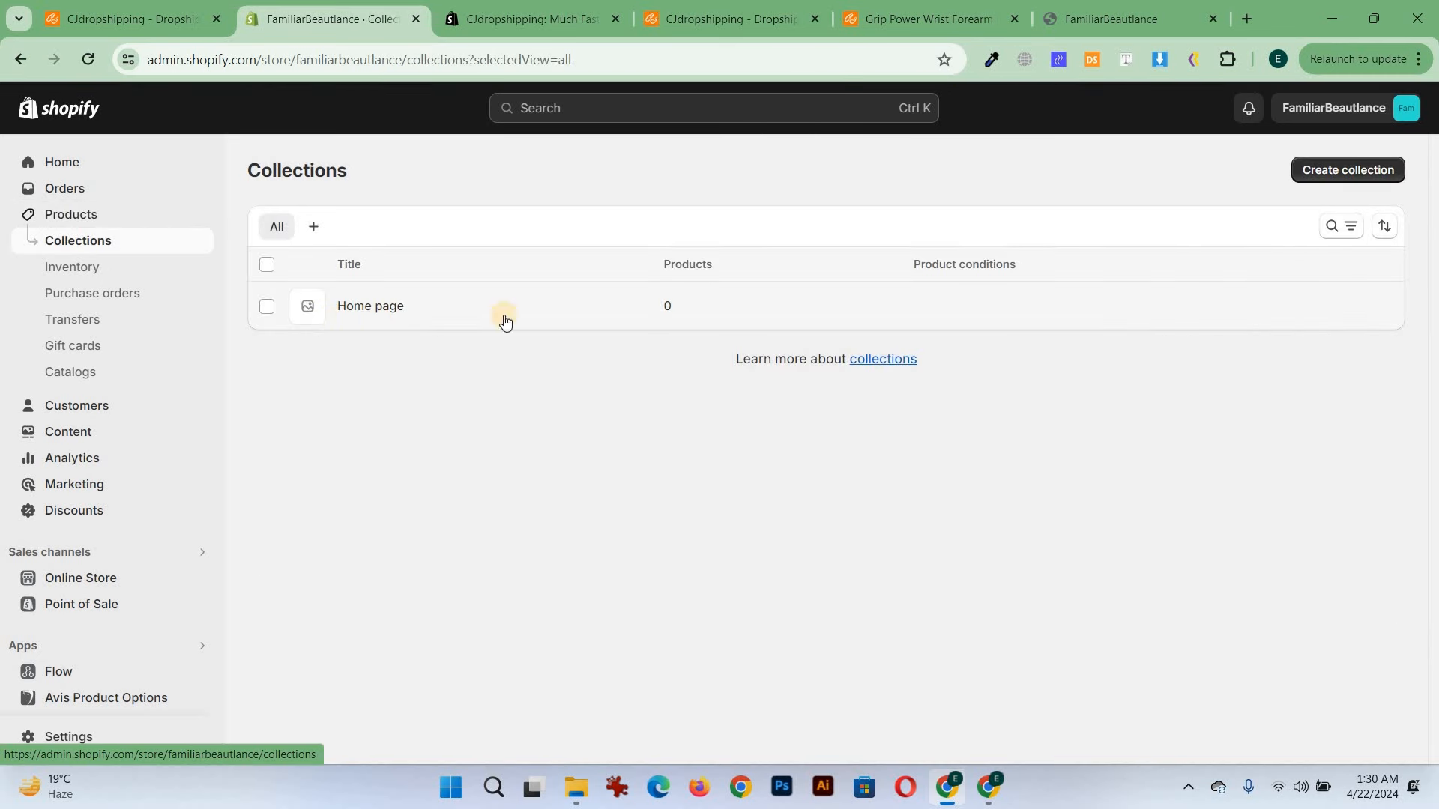
click(1364, 170)
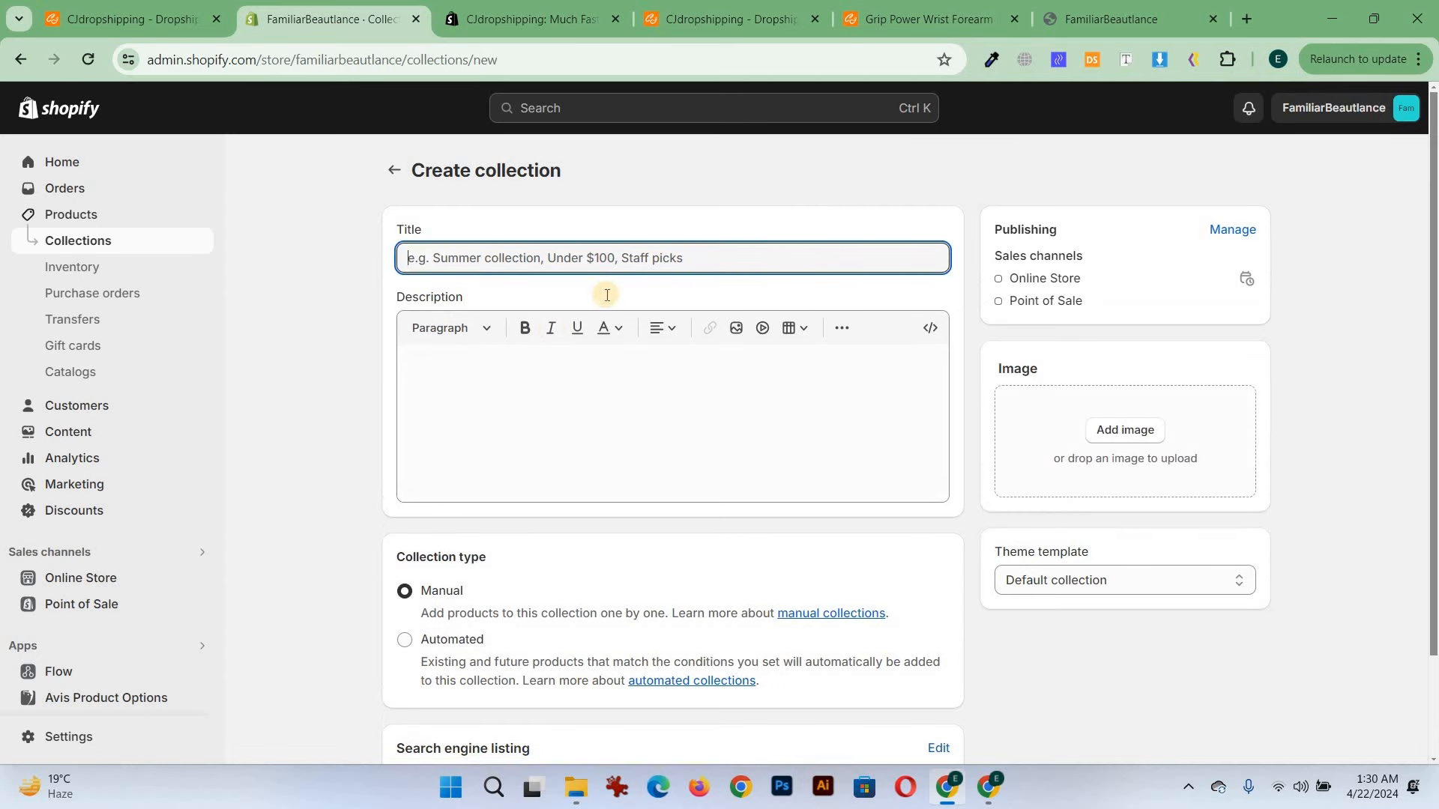
text(Fitness)
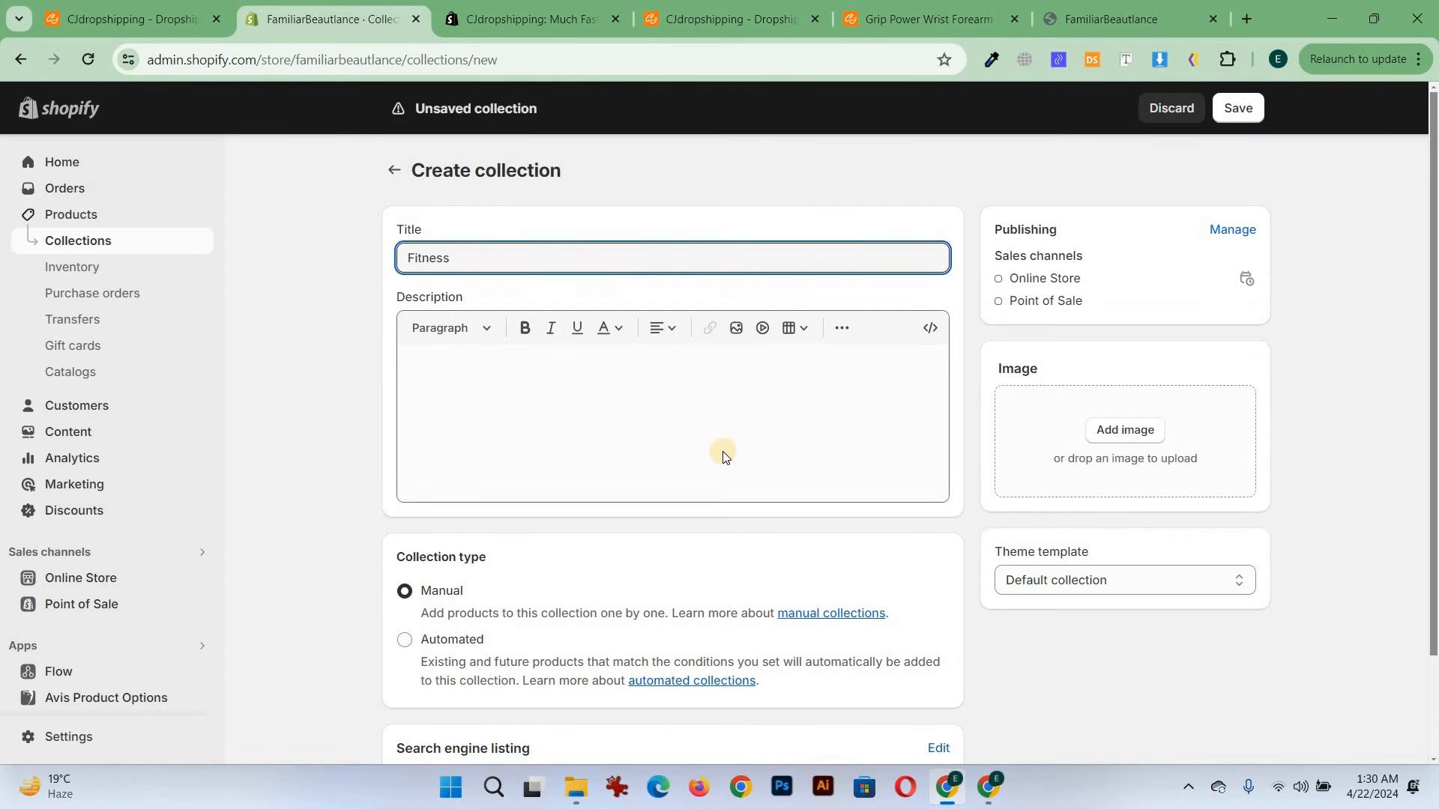
click(1238, 109)
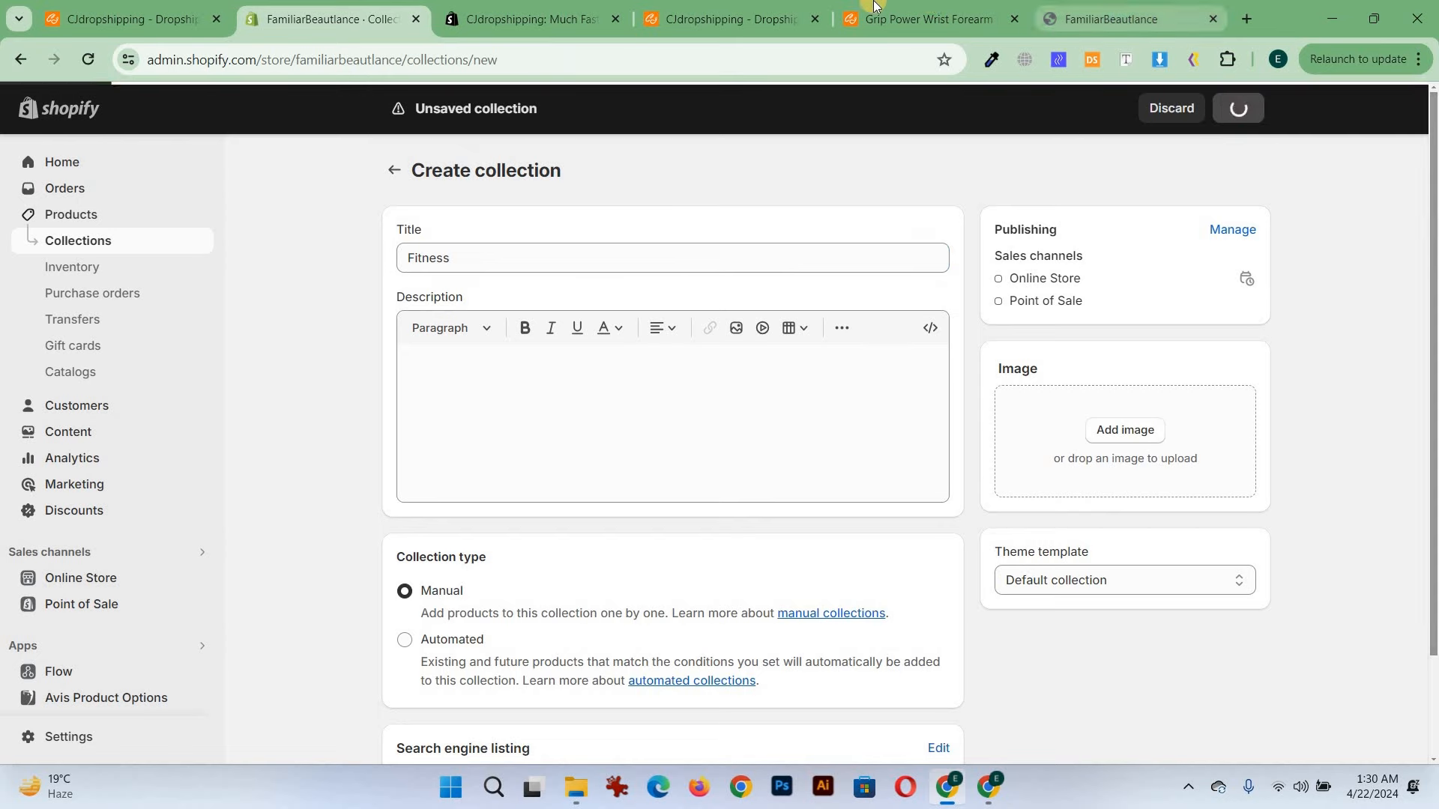
Try to assign the Fitness collection in the product listing form by searching collections for "fit"
click(955, 9)
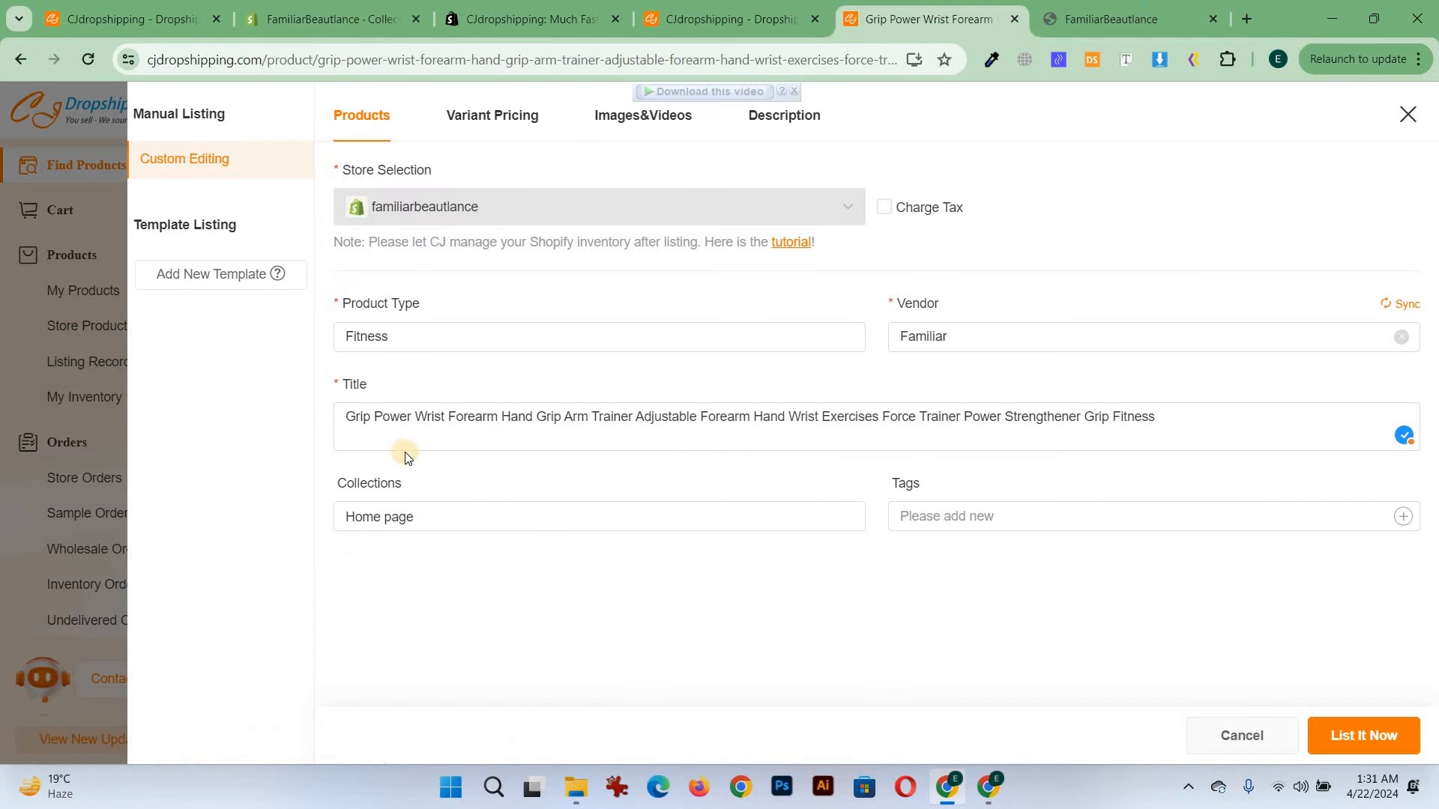
click(587, 522)
click(1374, 129)
click(585, 525)
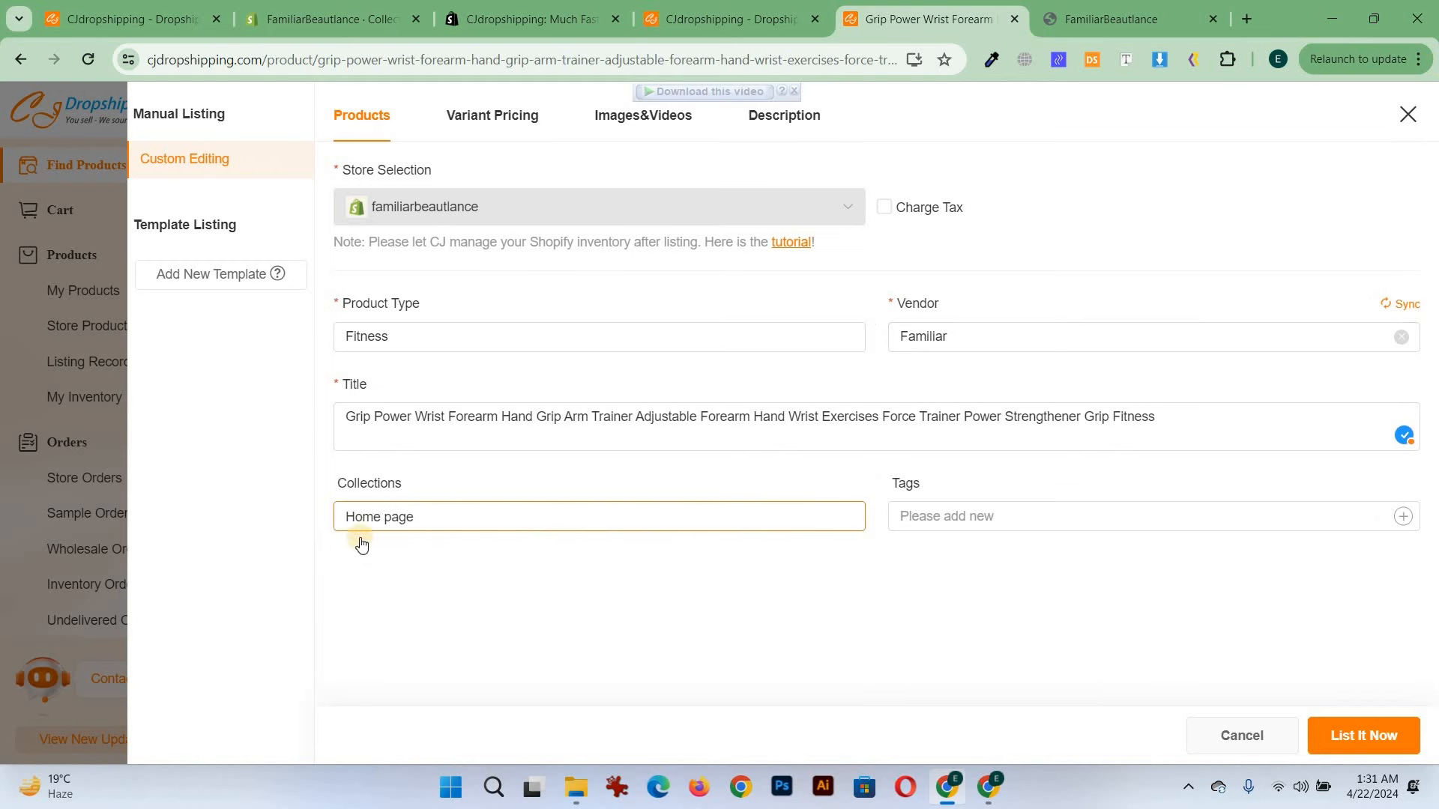
click(414, 517)
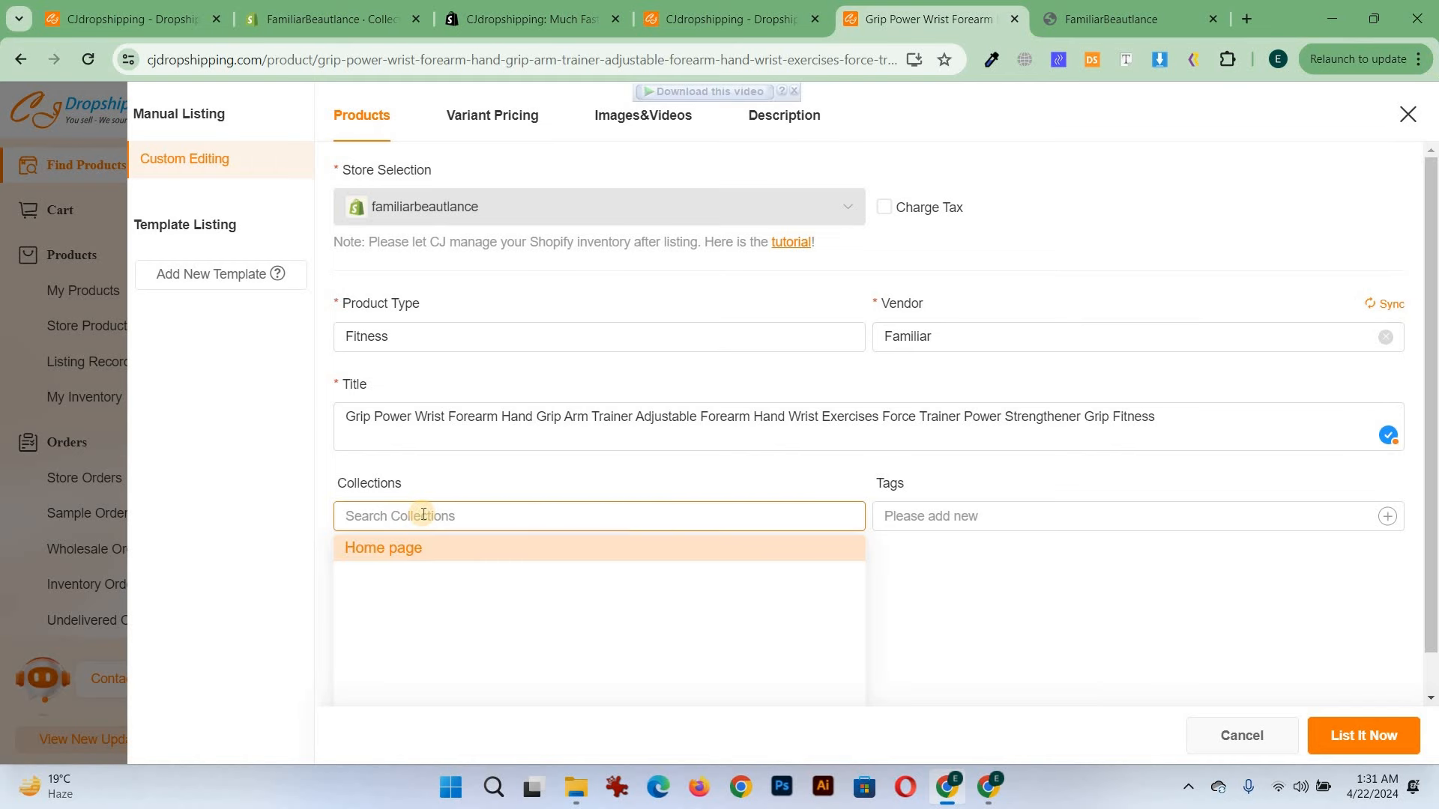
text(fit)
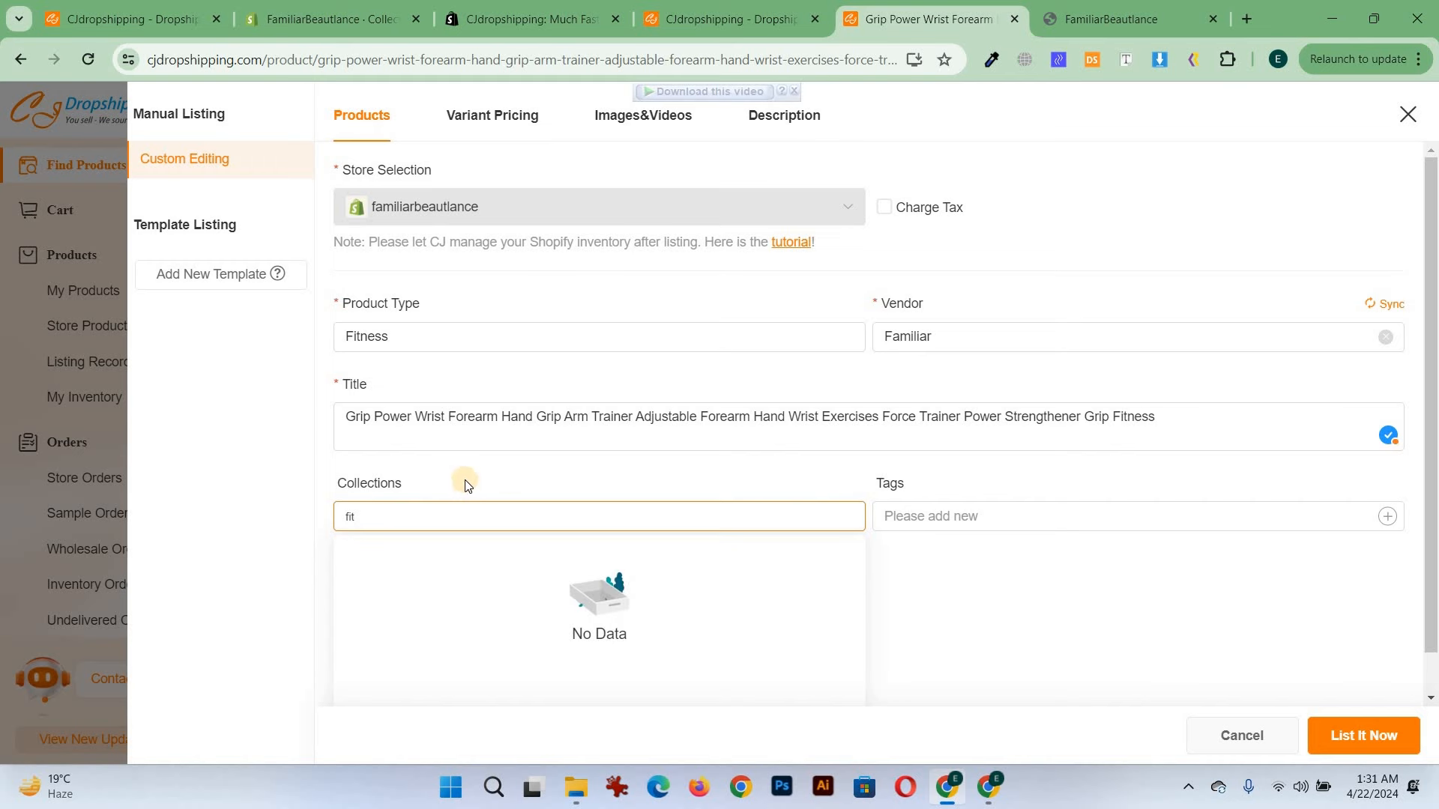
Reload the product page and start listing it to the store again with the first video selected
click(97, 56)
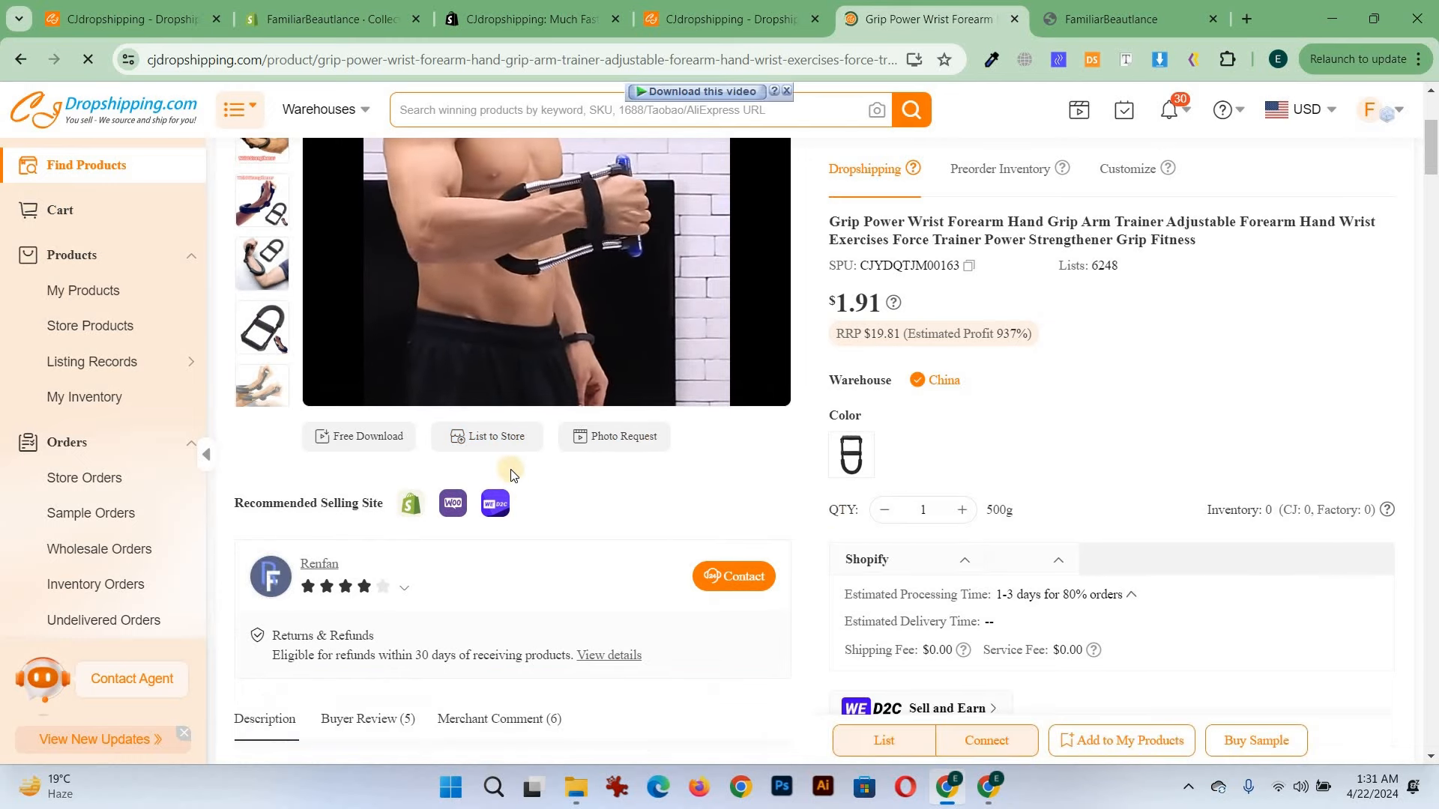
click(487, 437)
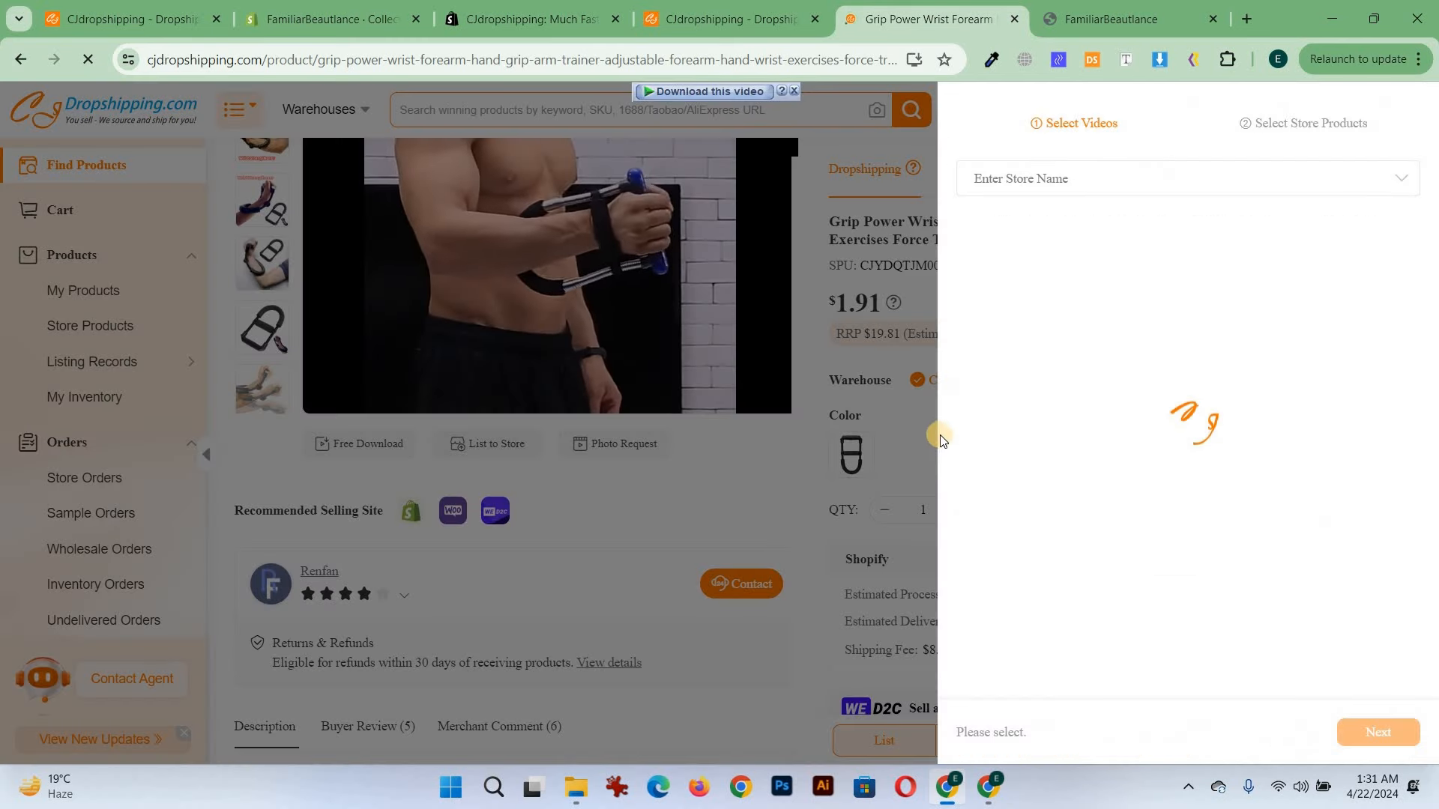
click(697, 545)
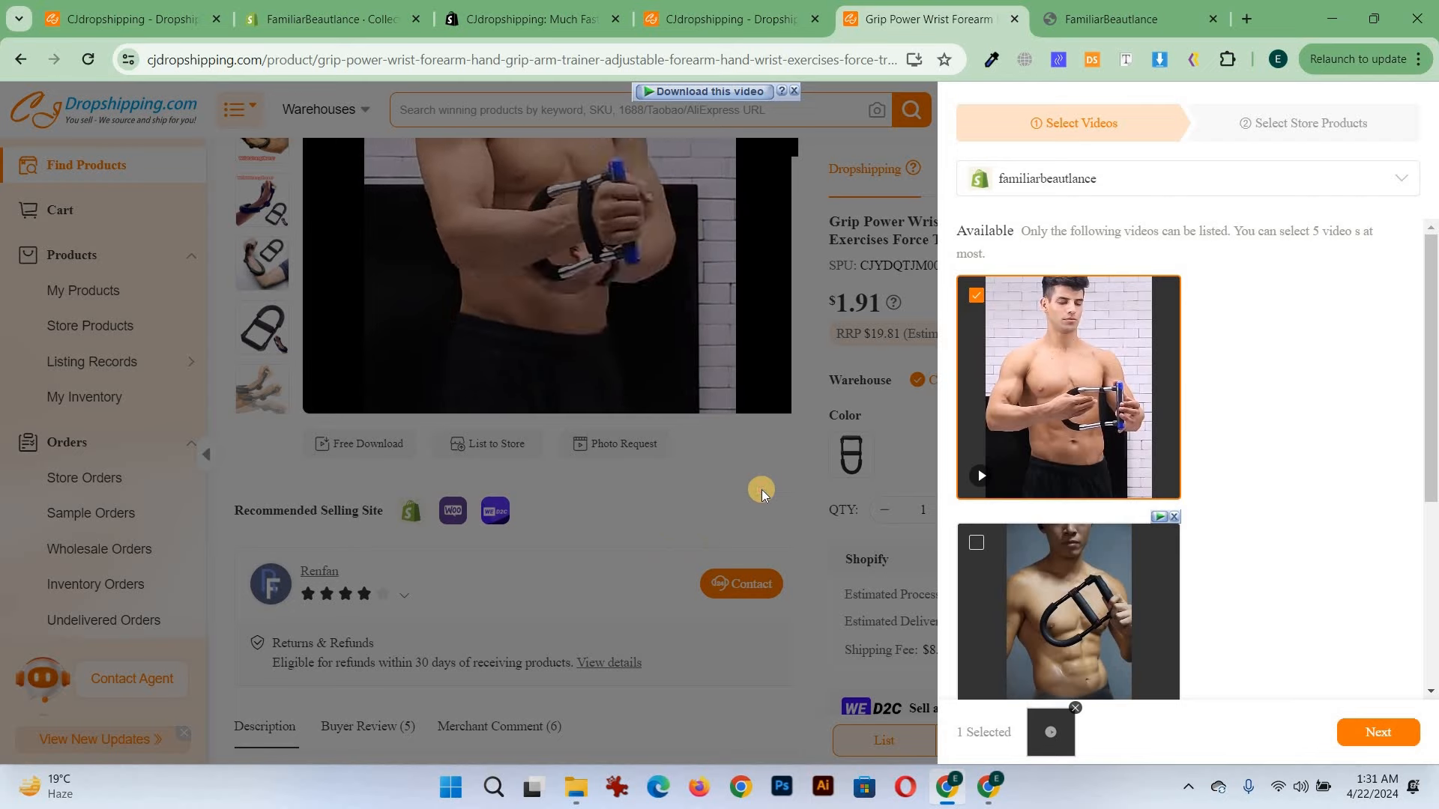
click(906, 748)
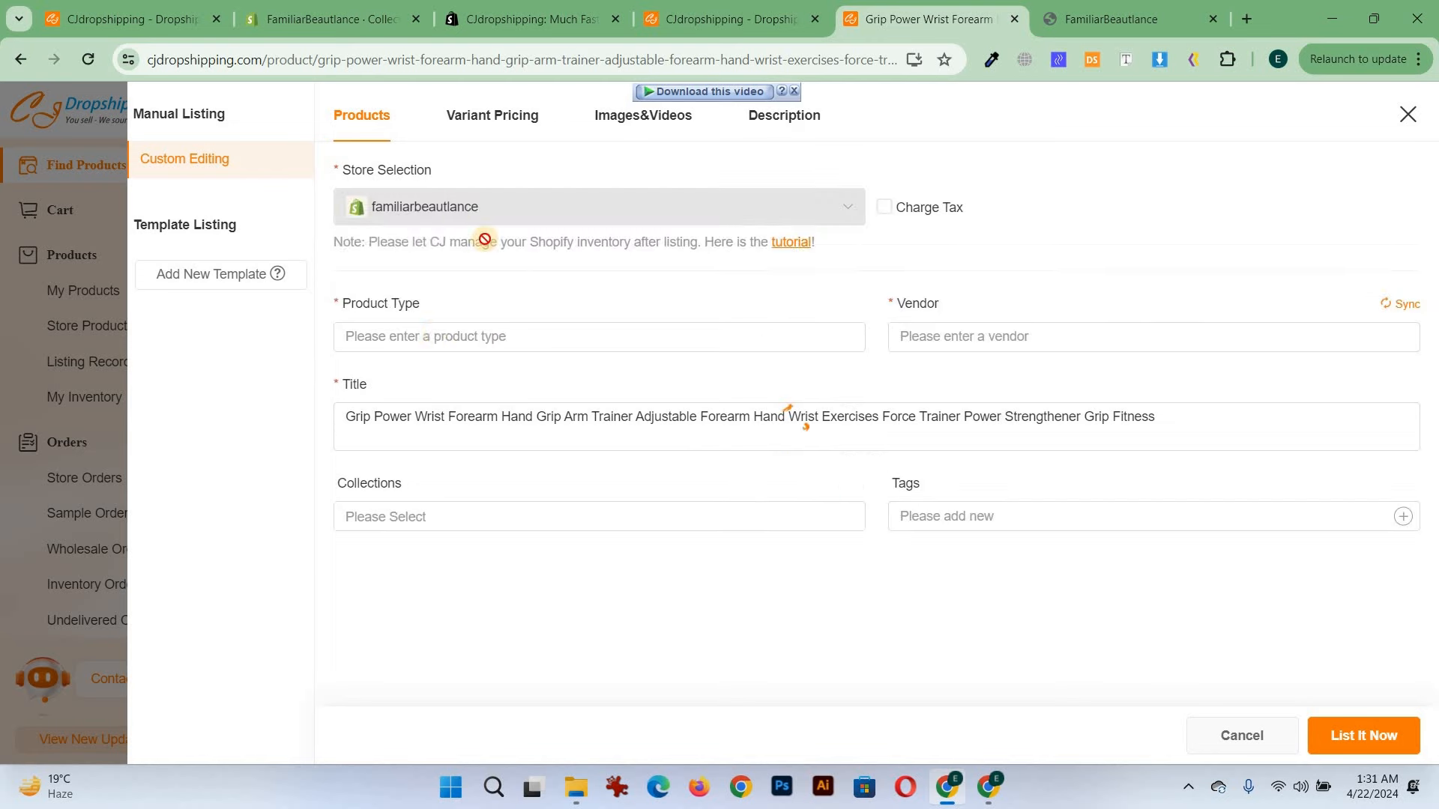
Set the listing's product type to Fitness by pasting it and adding it as a new type
click(526, 340)
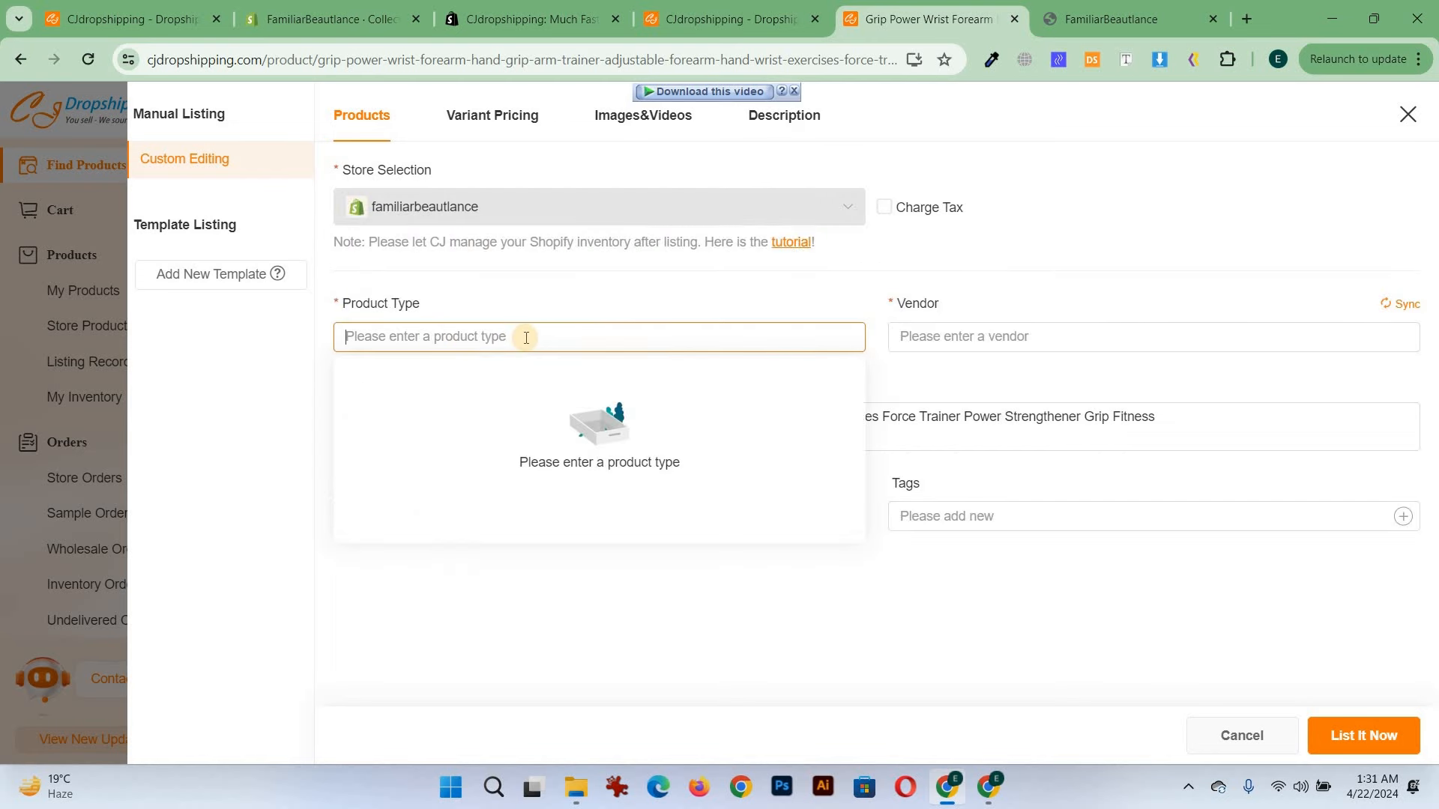
text(Fitness)
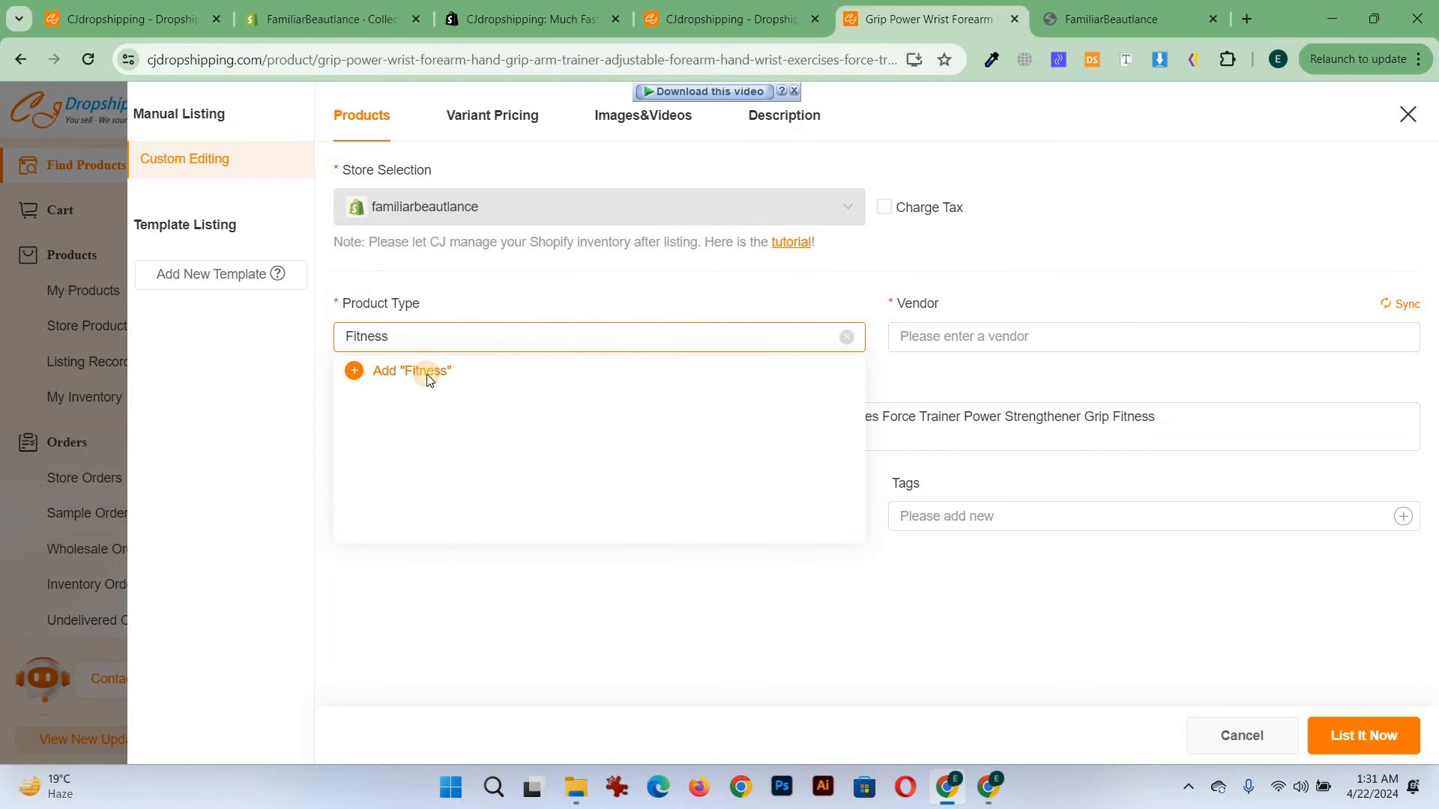
click(427, 375)
Enter and add the vendor name Familiar, correcting the spelling in the vendor field
click(943, 338)
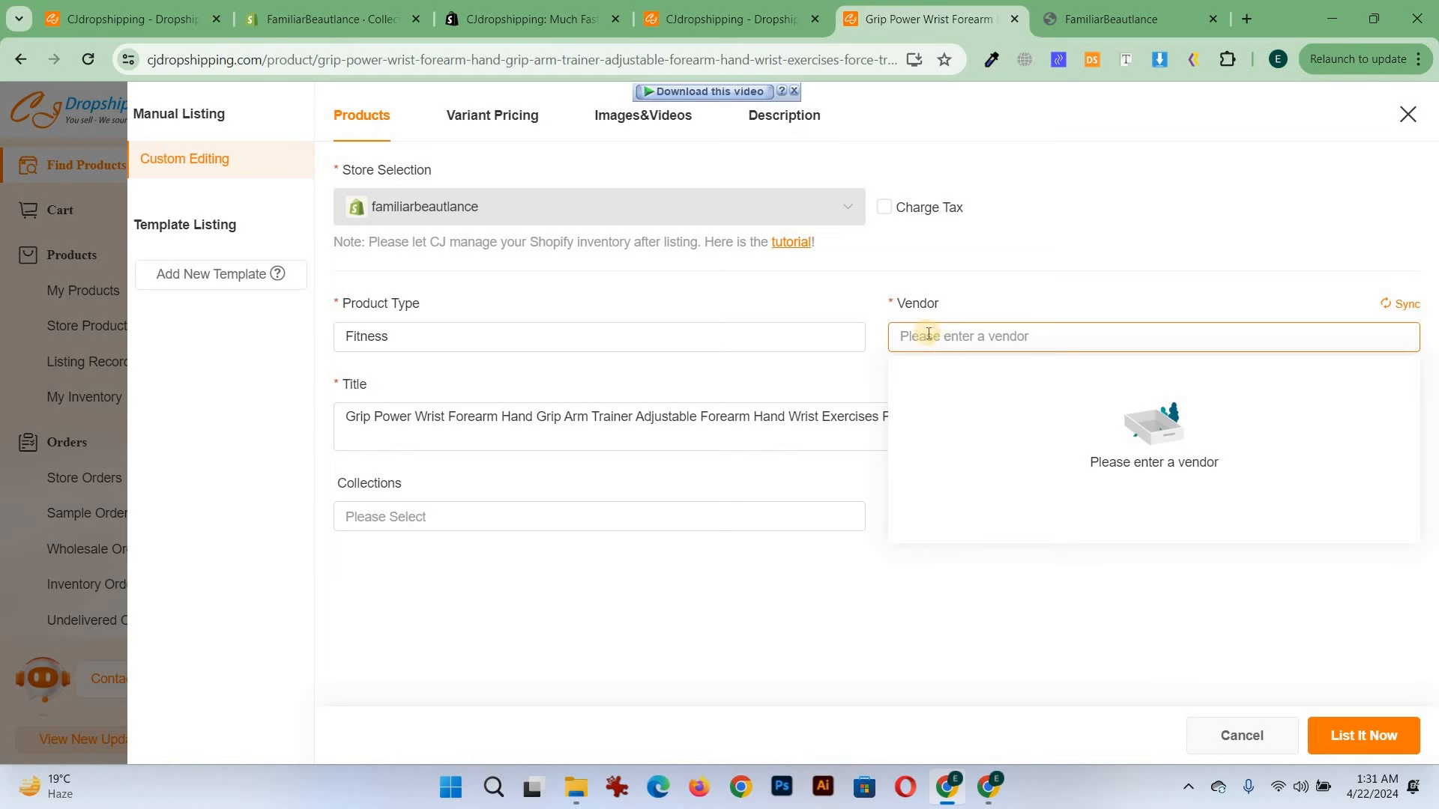
text(Fimilar)
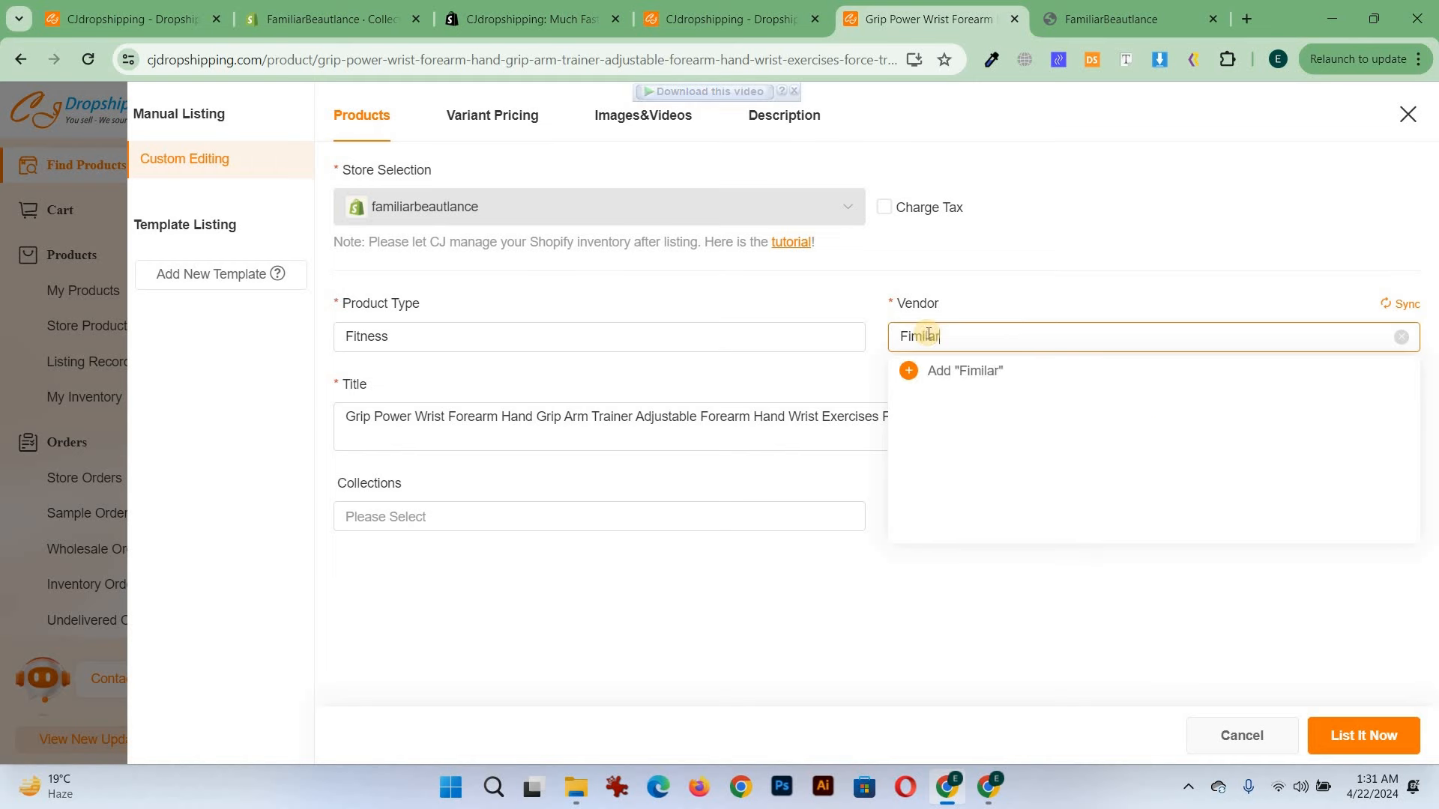
click(936, 374)
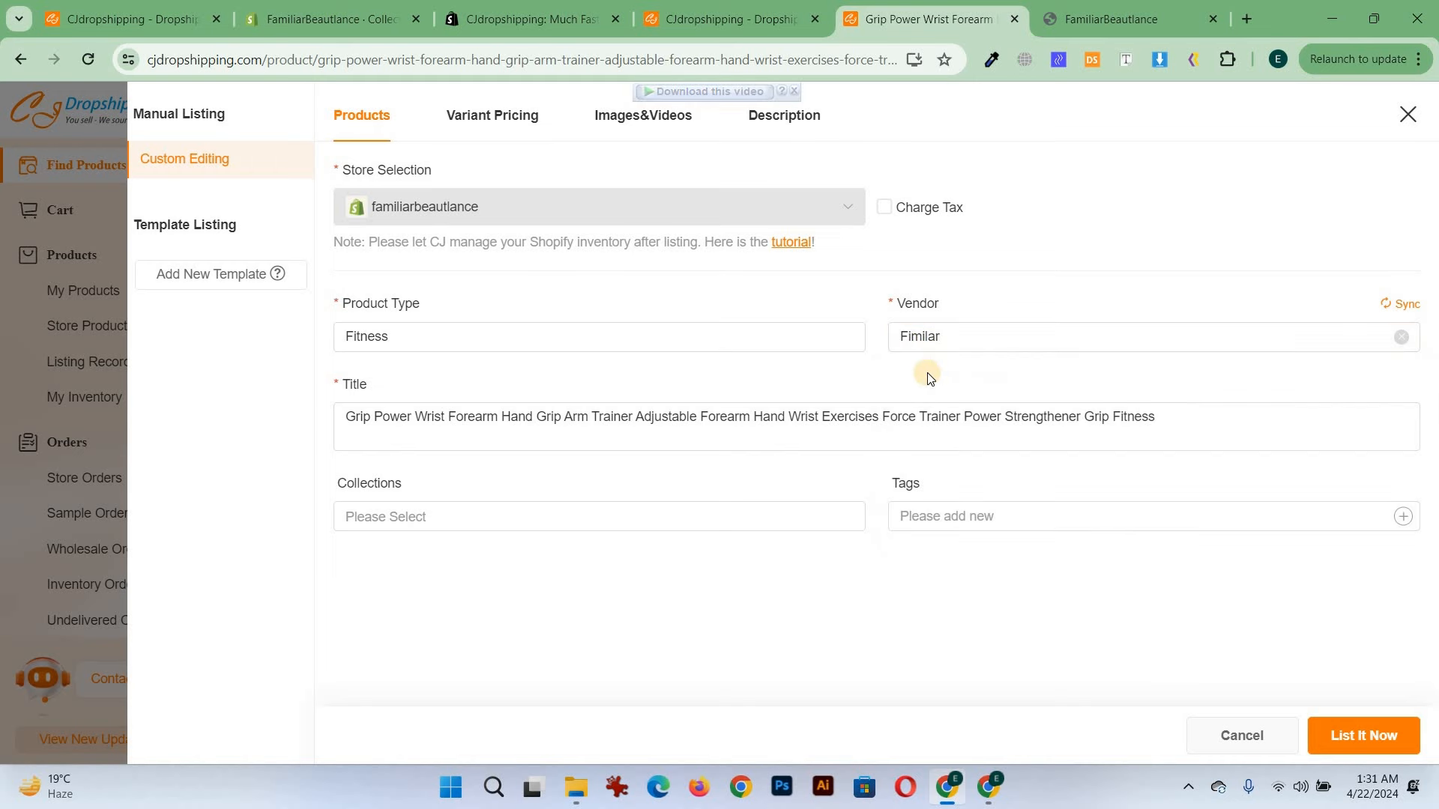
click(906, 336)
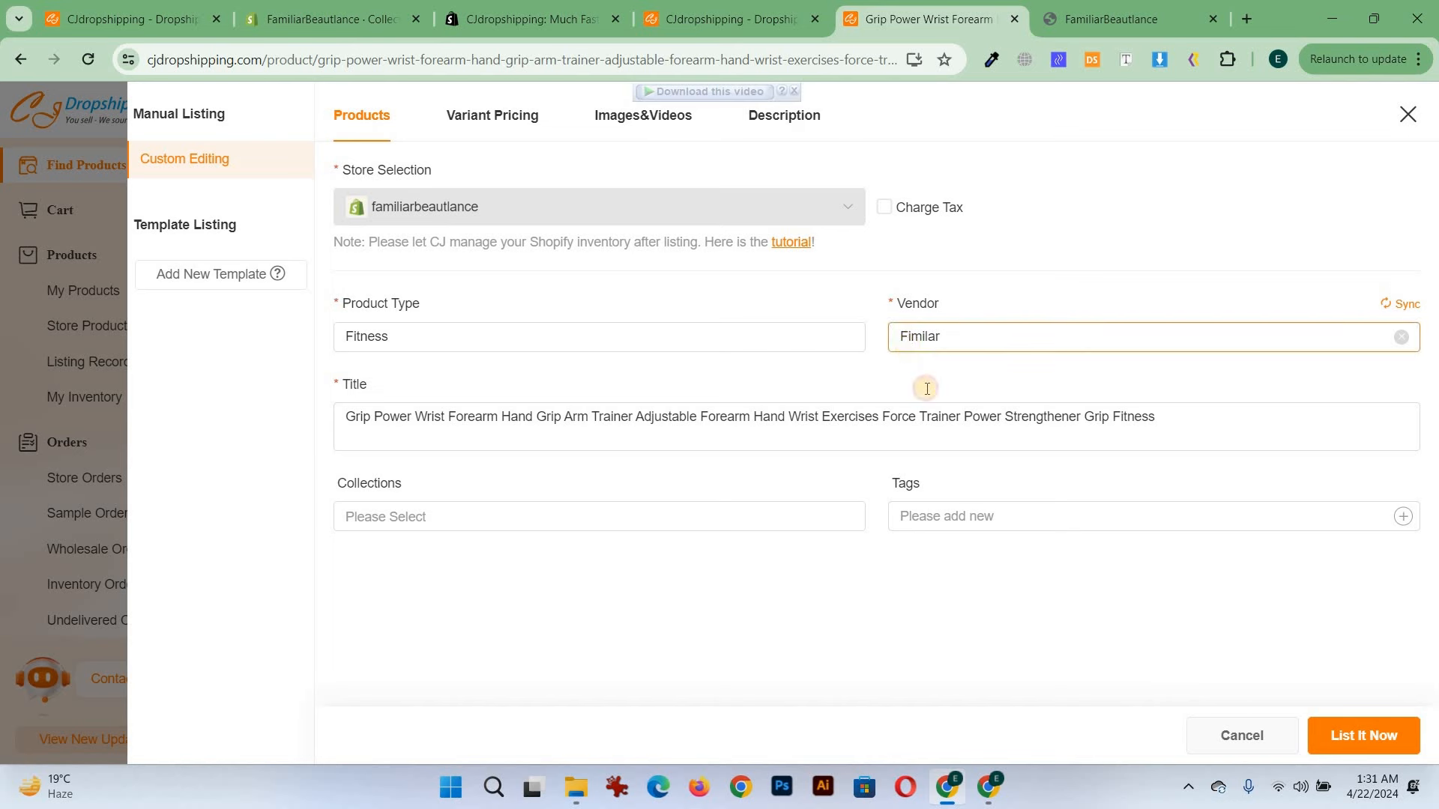
text(a)
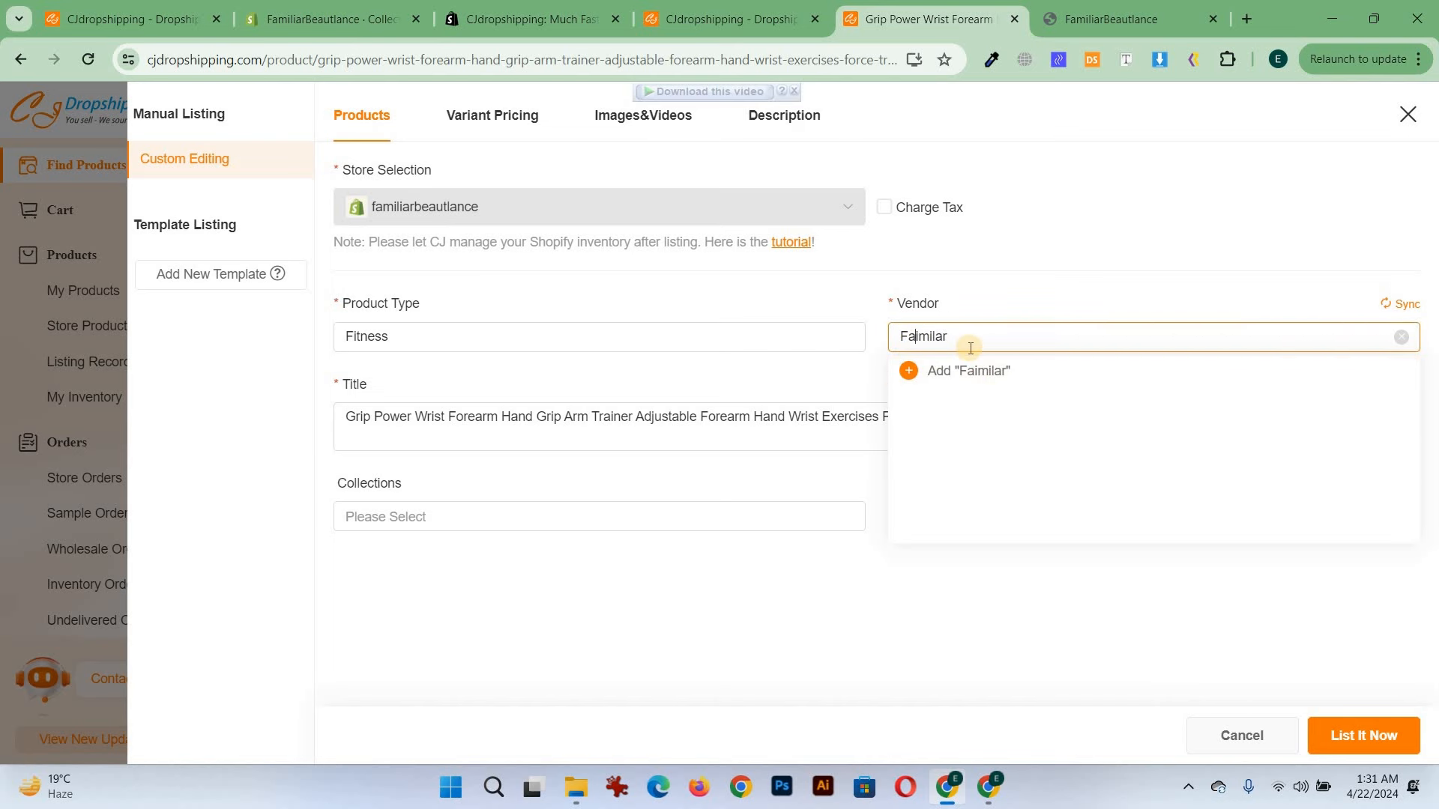
key(BackSpace)
click(966, 370)
Assign the product to the Fitness collection
click(594, 512)
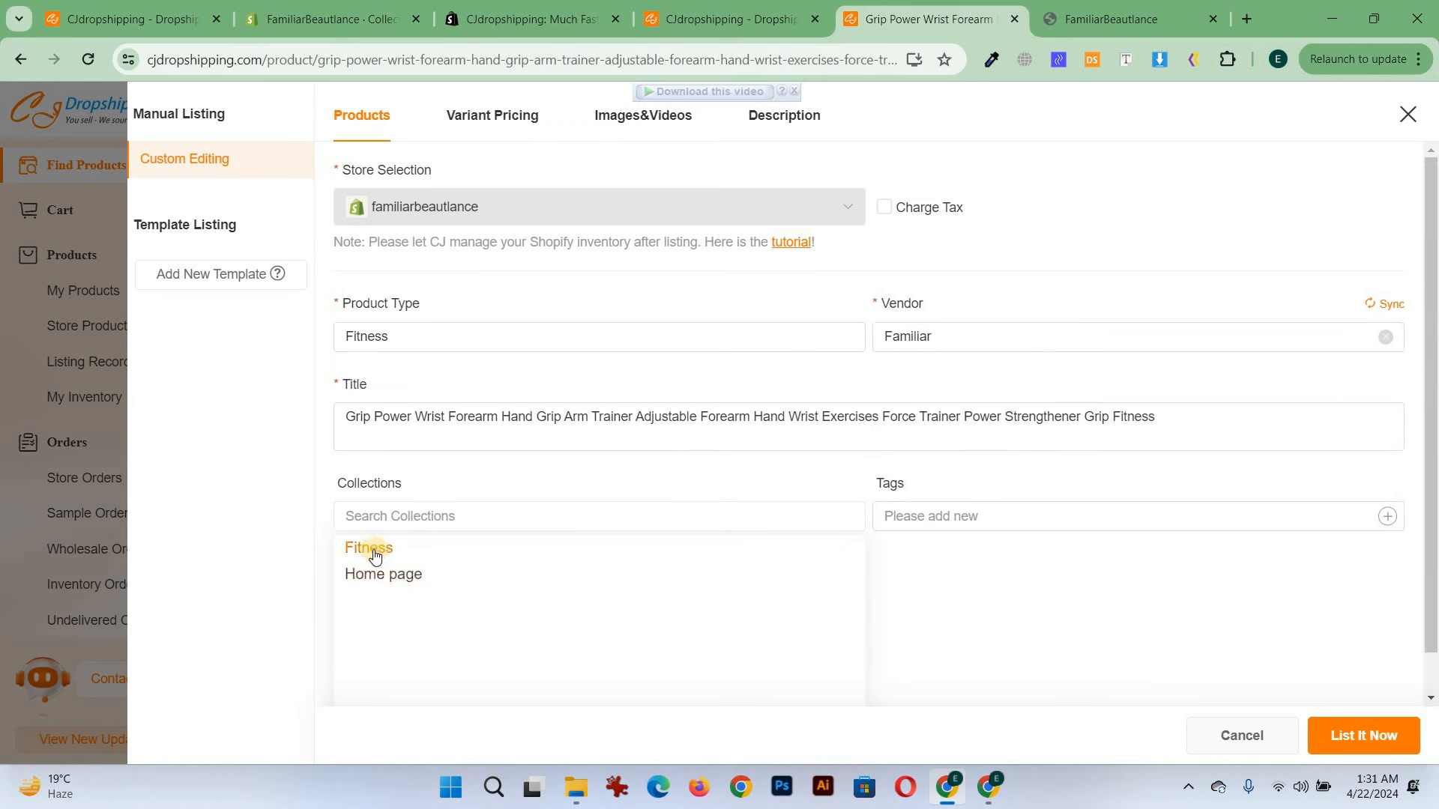
click(375, 550)
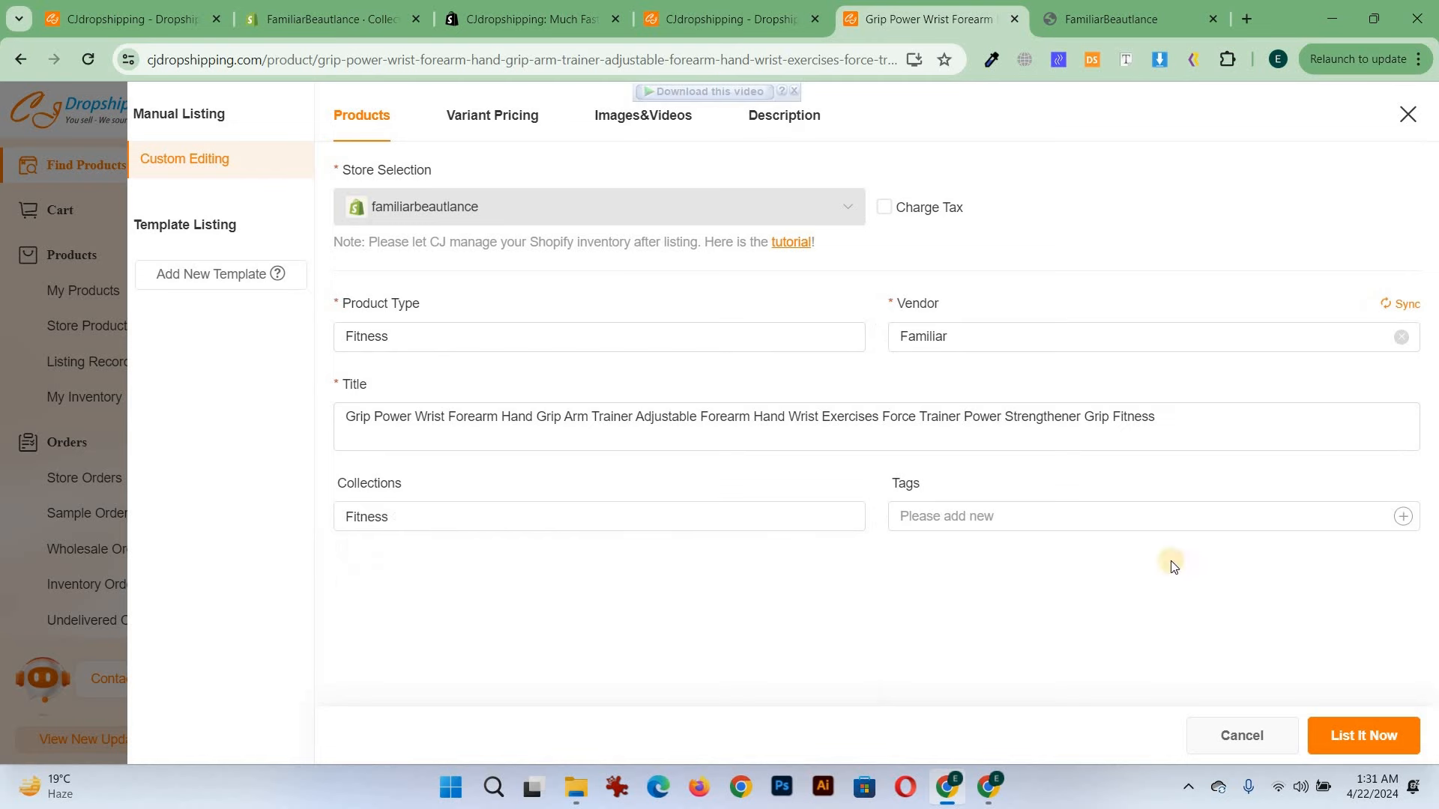
Open variant pricing and examine the variant's RRP, CJ price and shipping fee figures
click(479, 123)
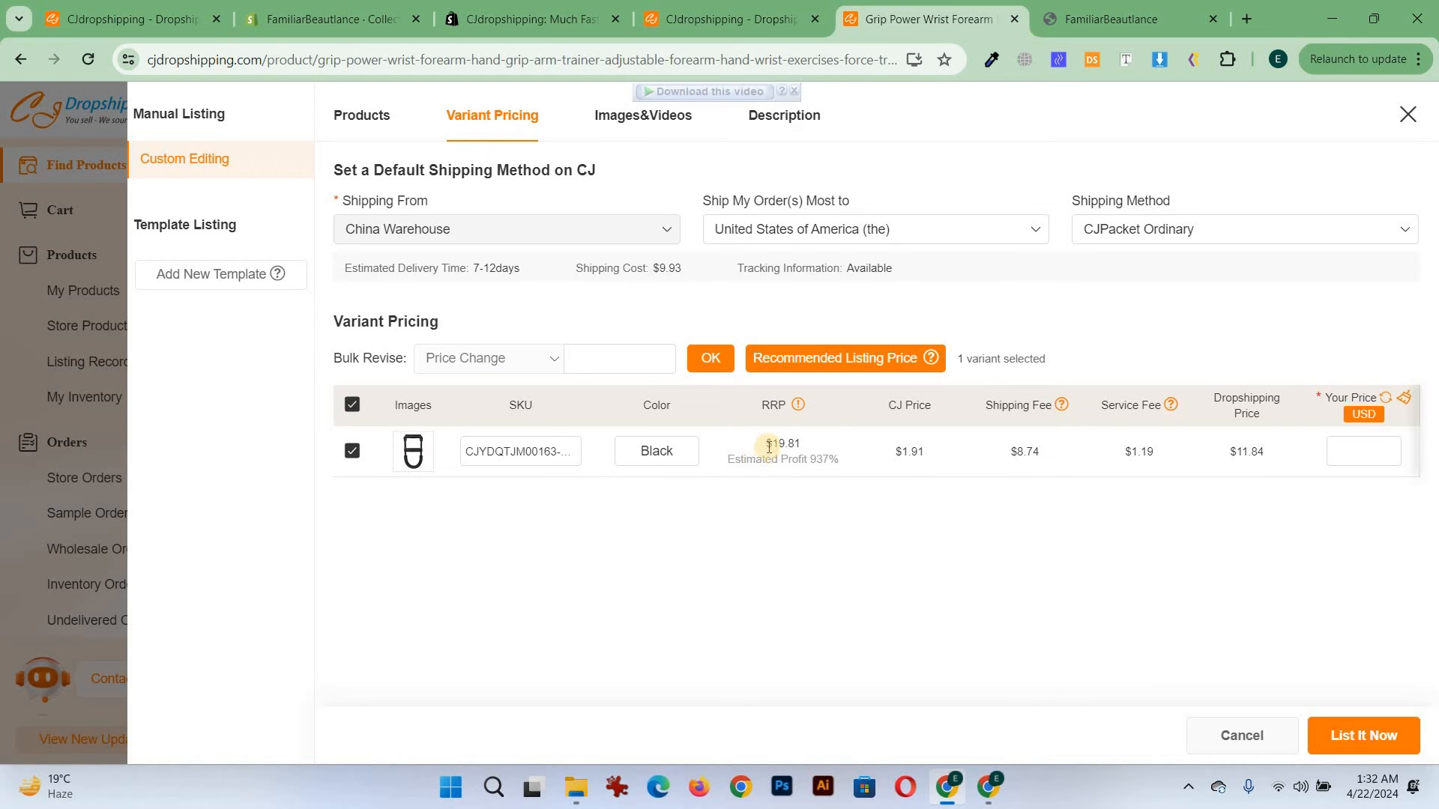
drag(774, 445, 799, 447)
triple_click(812, 446)
click(767, 451)
double_click(825, 460)
drag(925, 452, 901, 455)
click(1042, 452)
click(1023, 452)
drag(1047, 451, 1009, 453)
Compare shipping methods CJPacket Sensitive and CJPacket Liquid Line, then reselect CJPacket Ordinary
click(1165, 228)
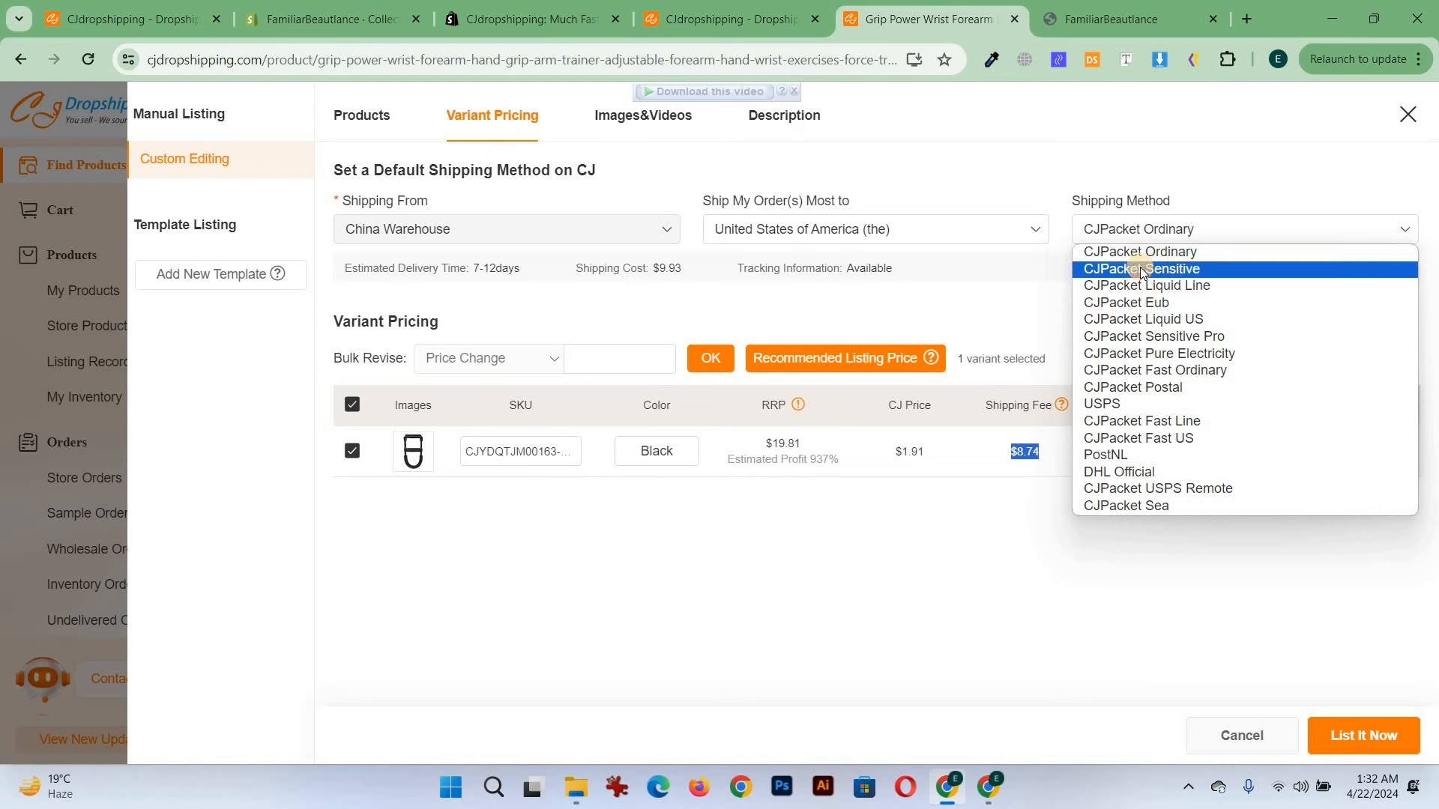
click(1150, 268)
click(1168, 231)
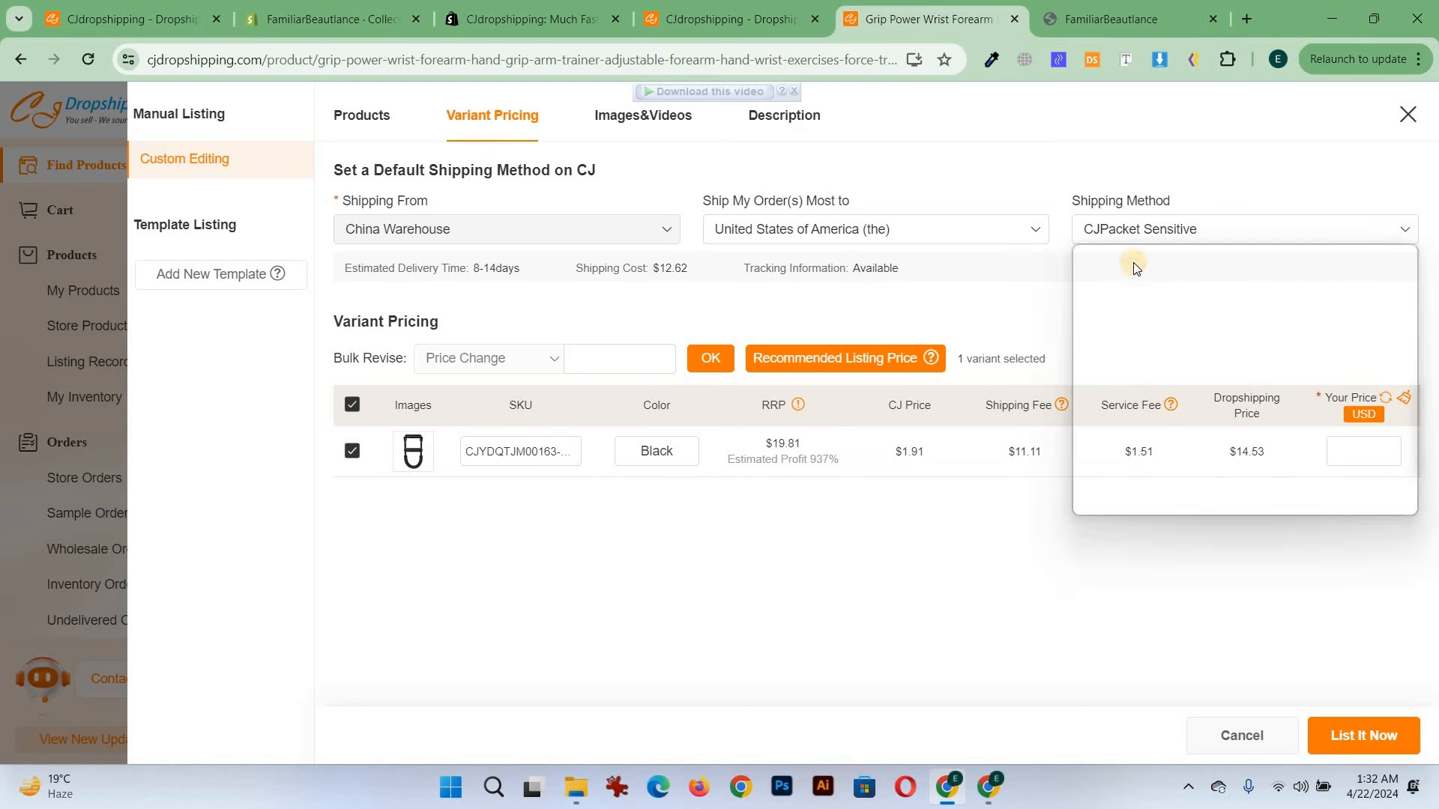
click(1133, 264)
click(1144, 231)
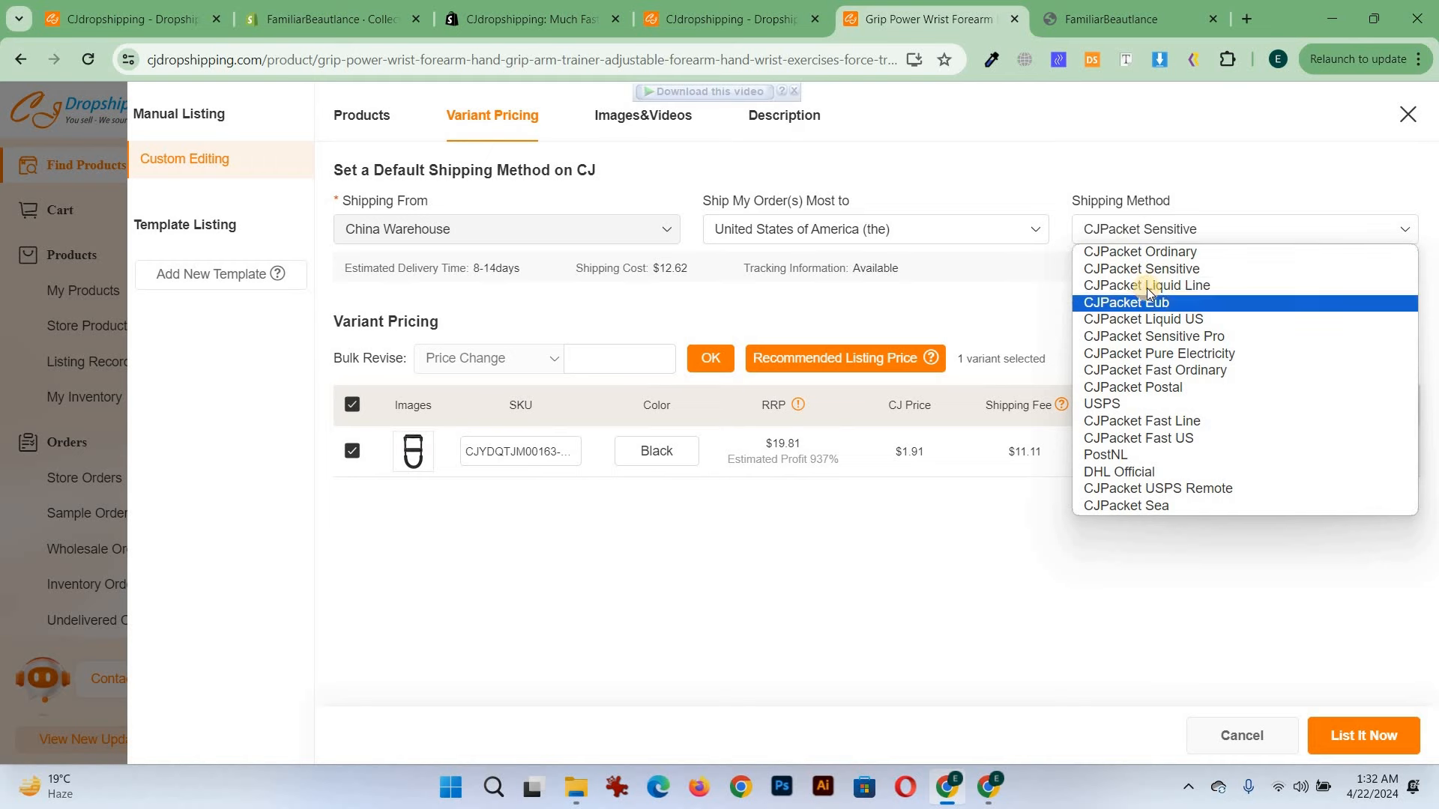
click(1148, 285)
click(1133, 235)
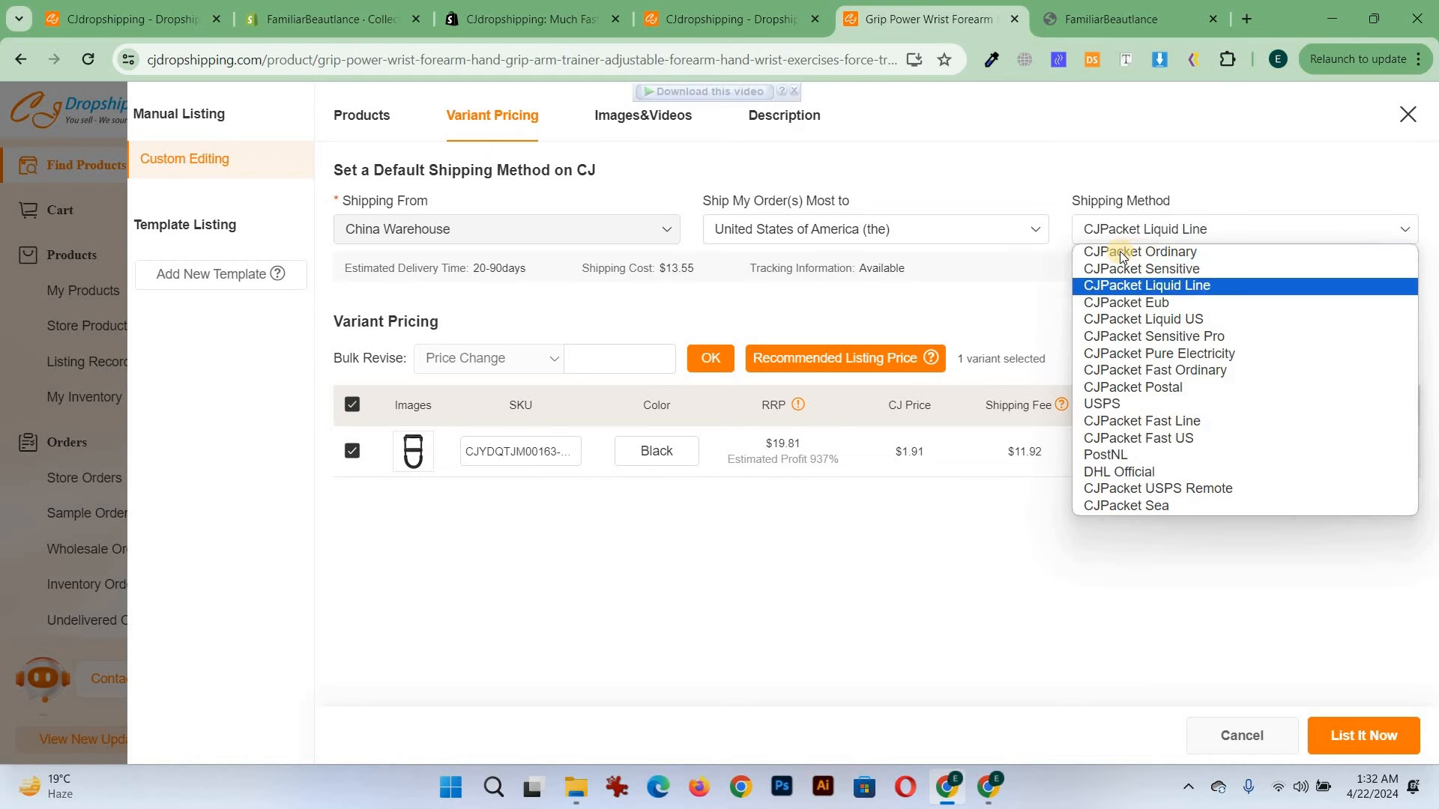
click(1143, 254)
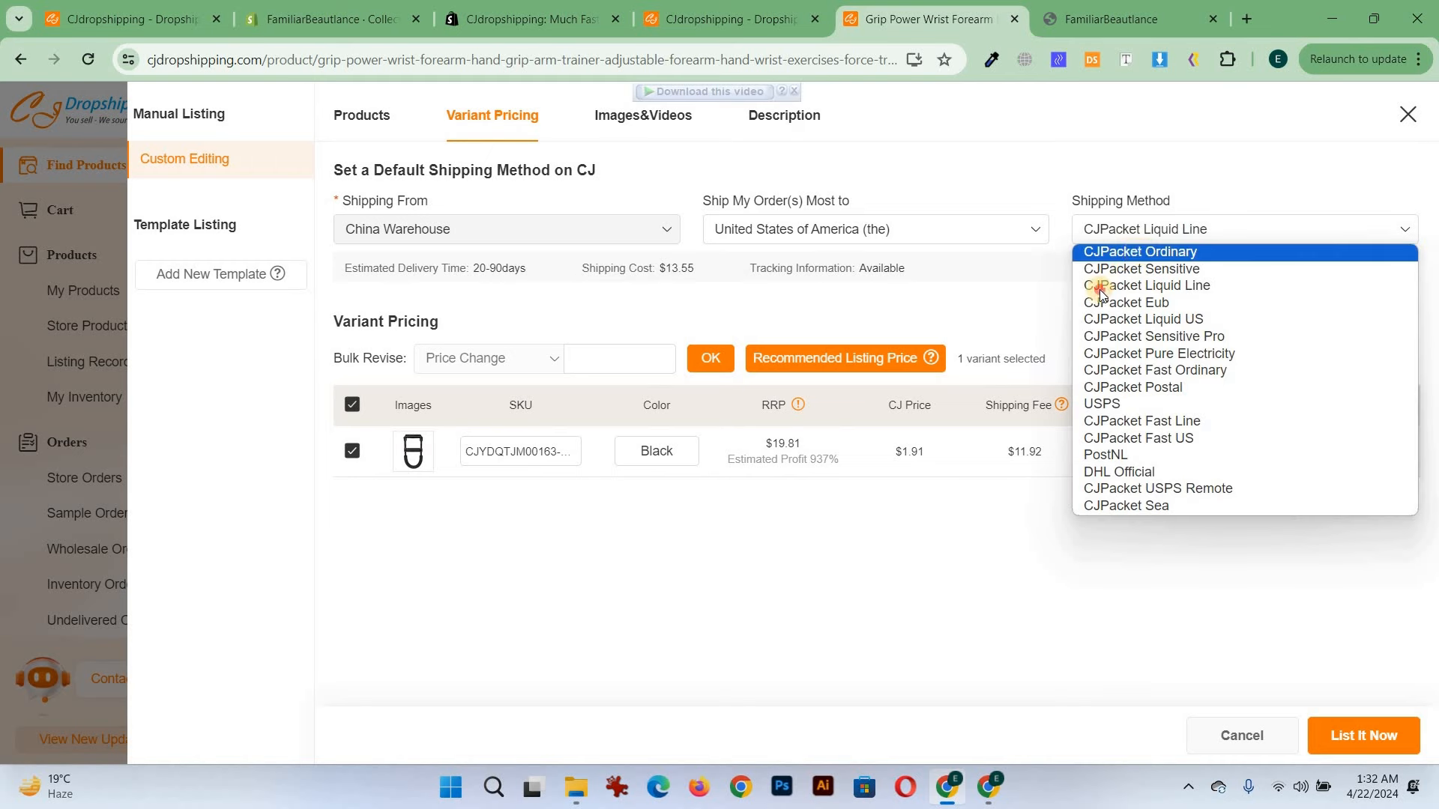
Set the variant's selling price to 19.99 USD
double_click(1000, 451)
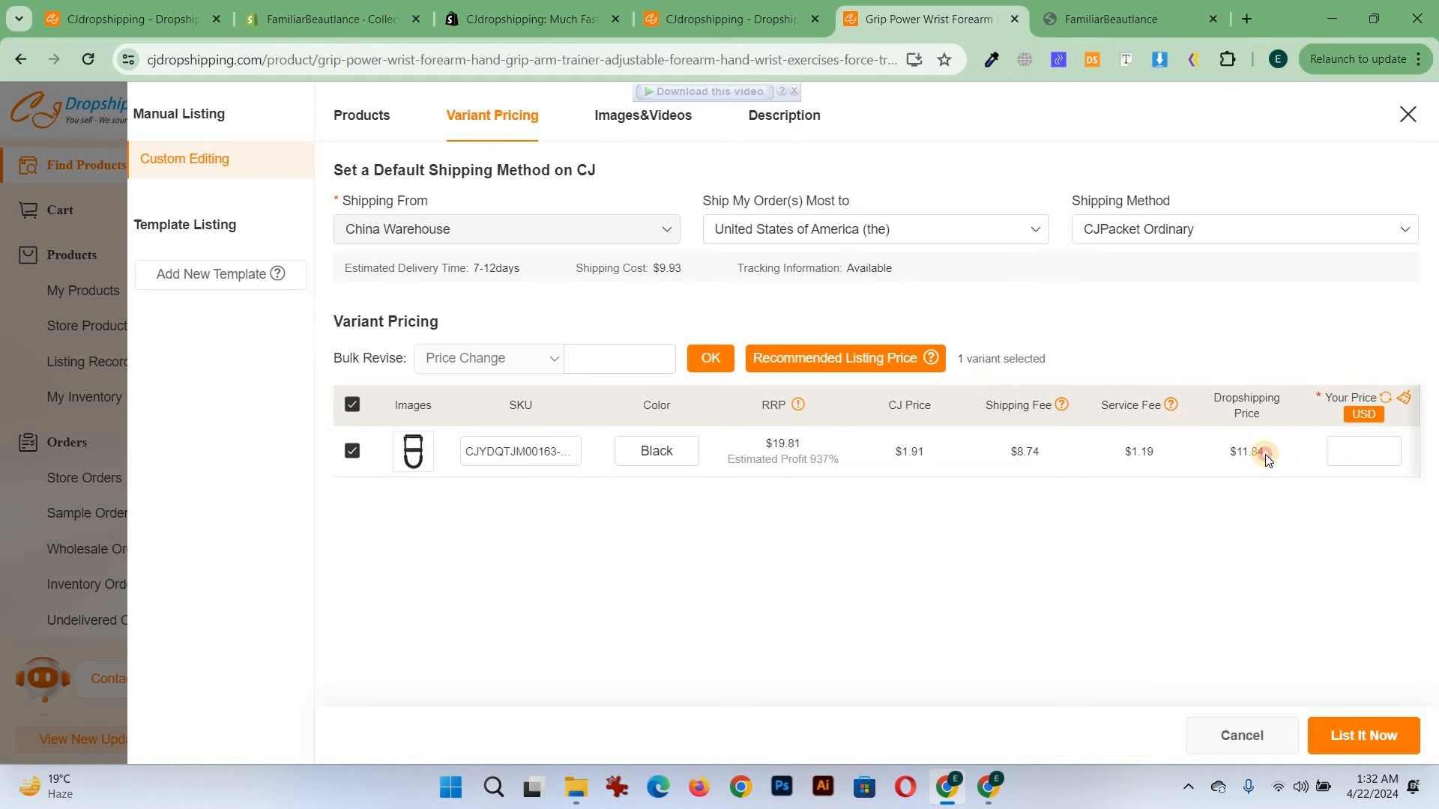
click(768, 444)
triple_click(829, 443)
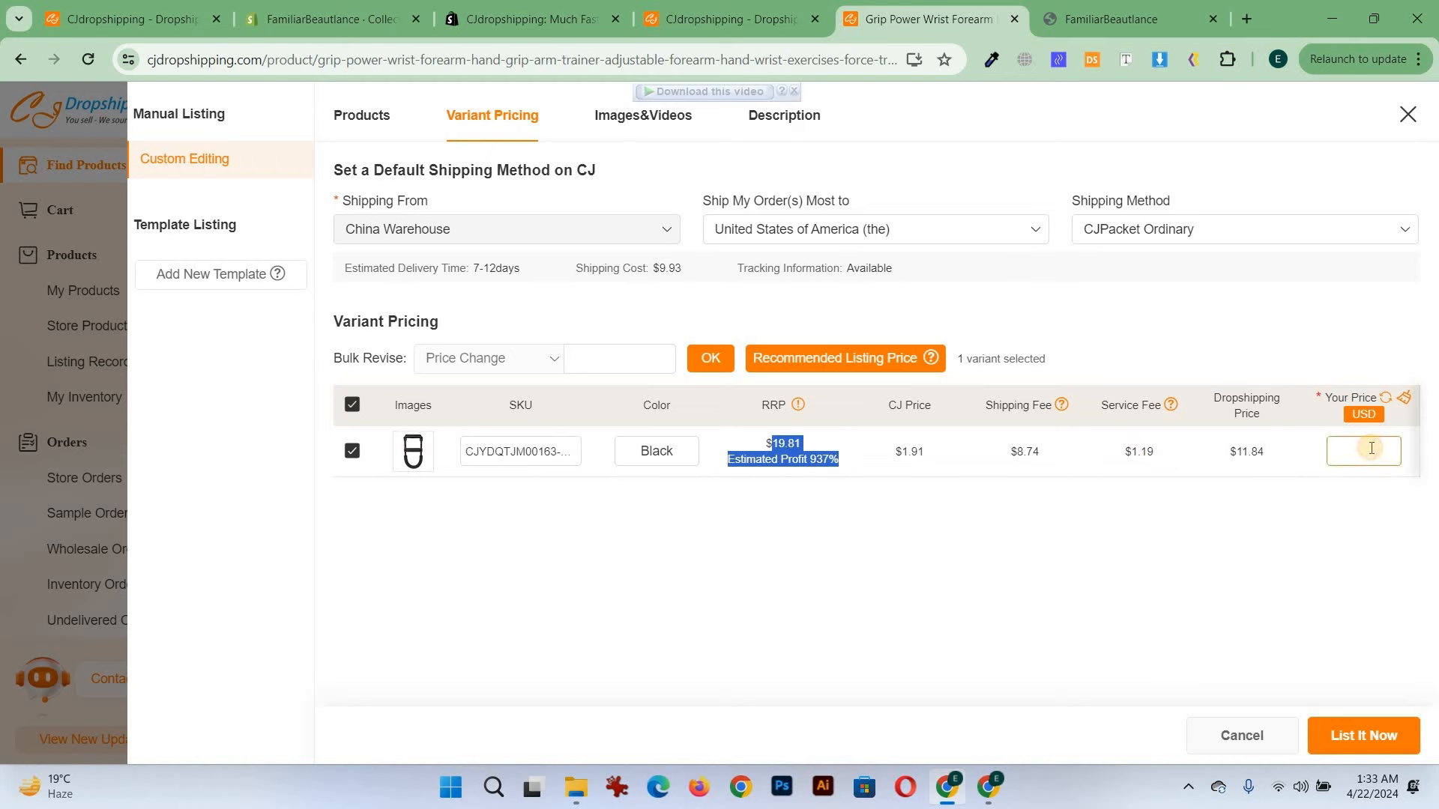
click(1371, 448)
text(19.)
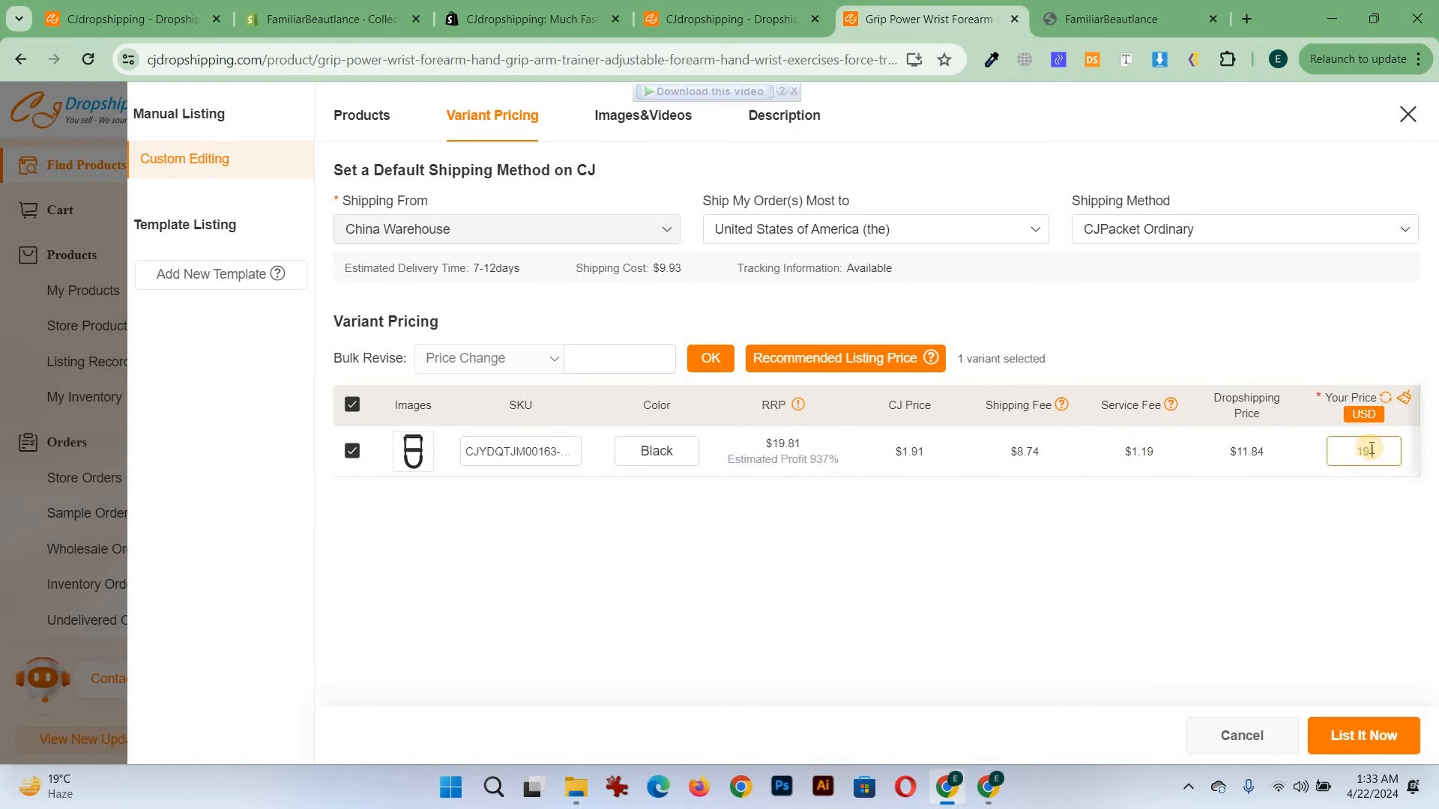
text(99)
click(1238, 503)
Open the Images & Videos section and review the selected product images
click(624, 128)
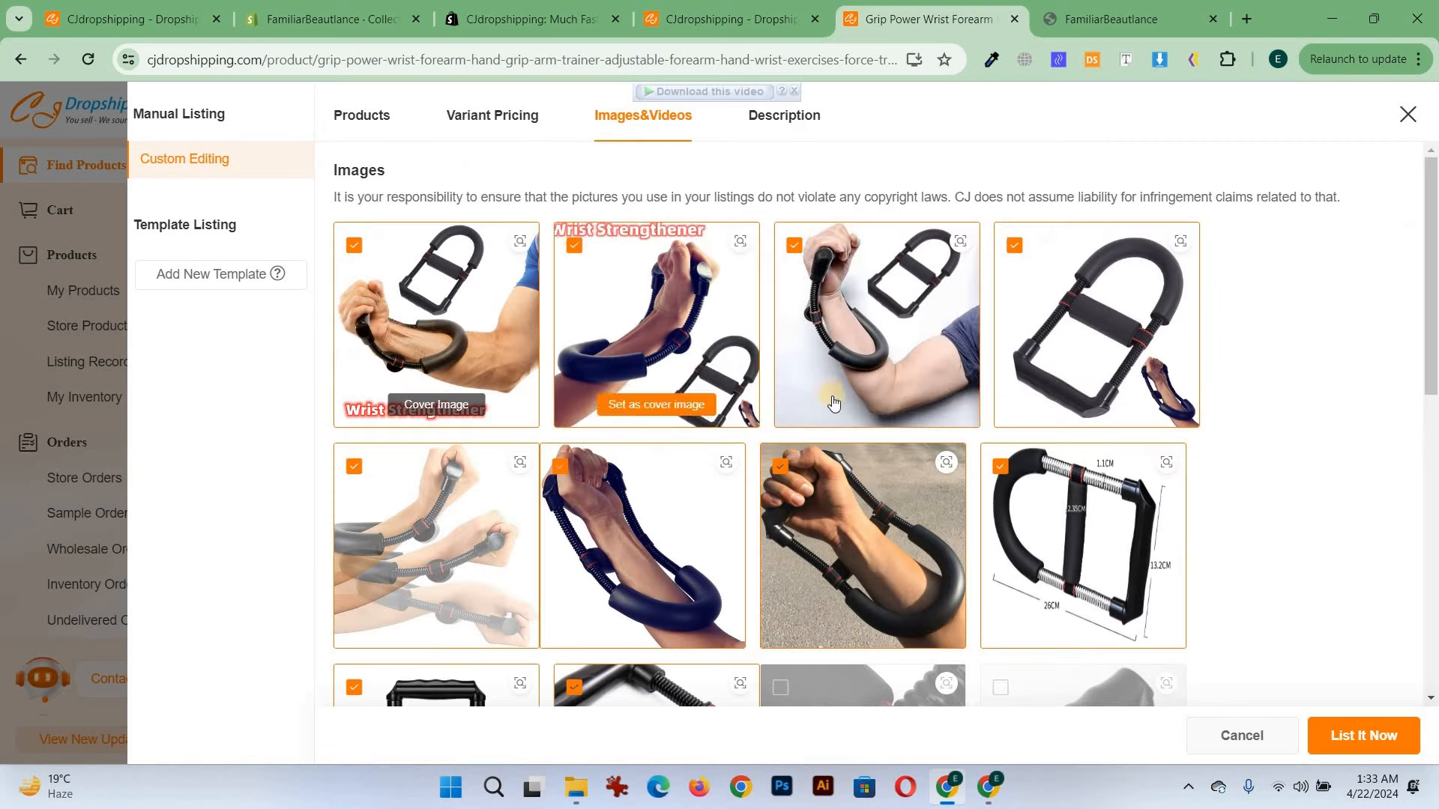
scroll(694, 448, down, 5)
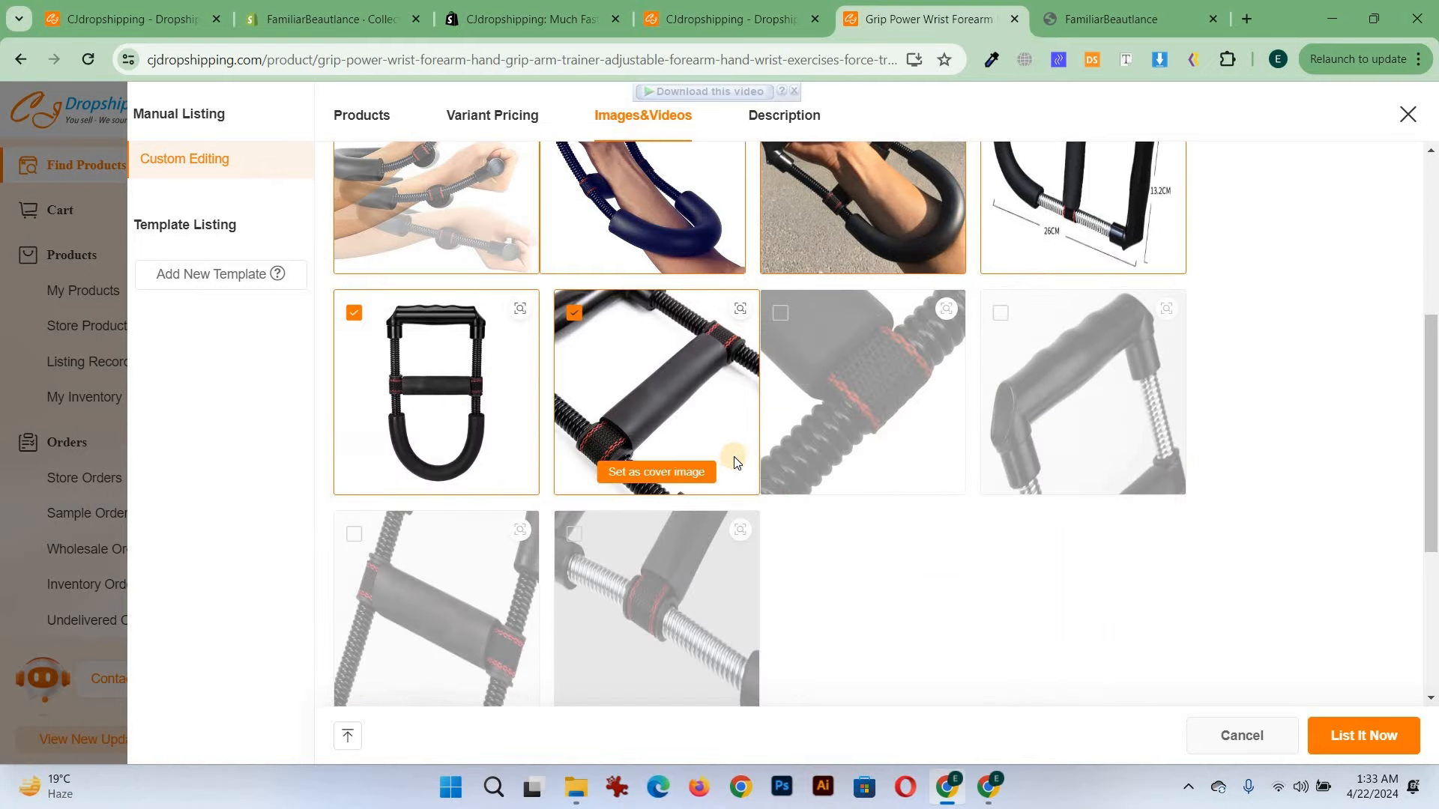
scroll(703, 453, up, 1)
scroll(653, 466, up, 3)
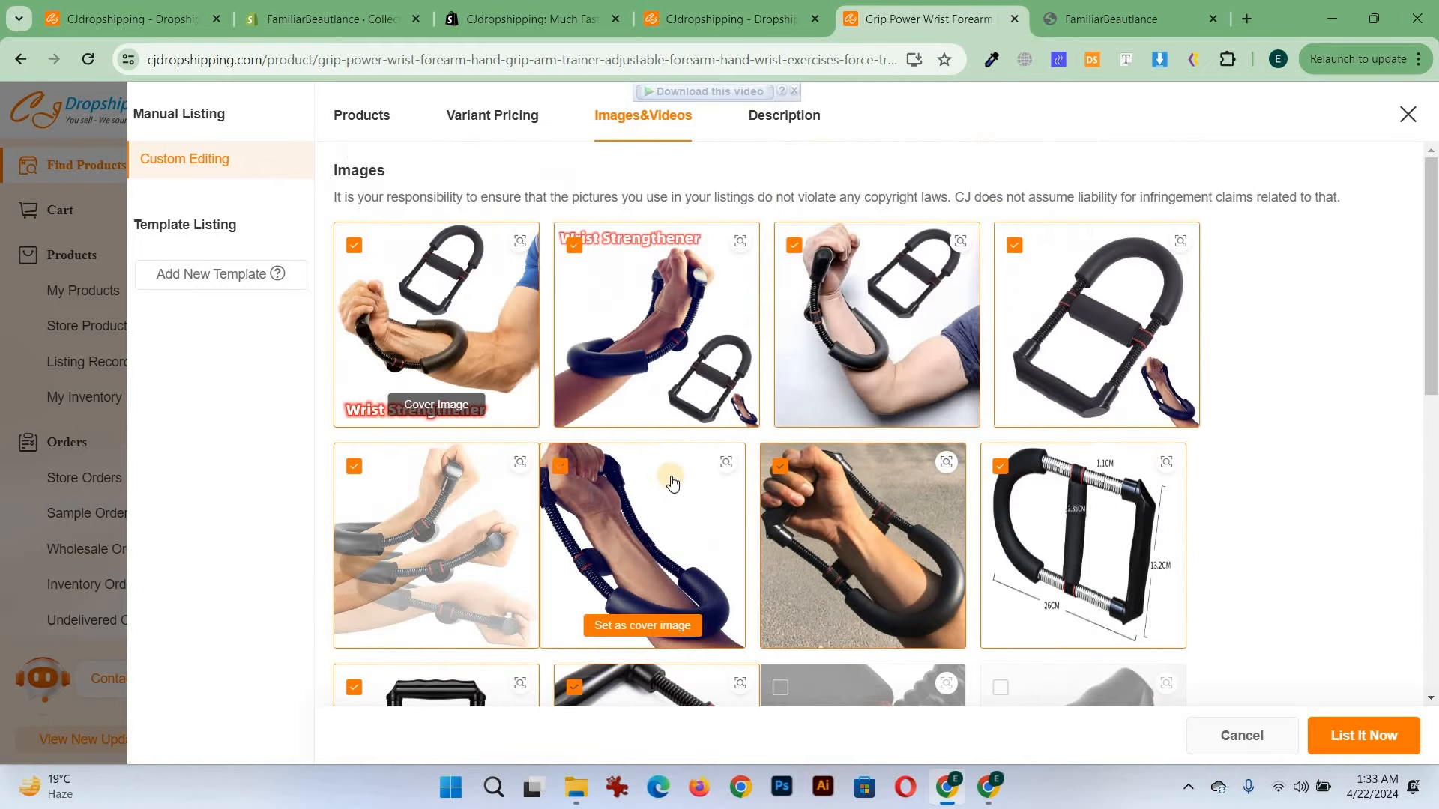
scroll(640, 302, down, 2)
scroll(663, 448, up, 2)
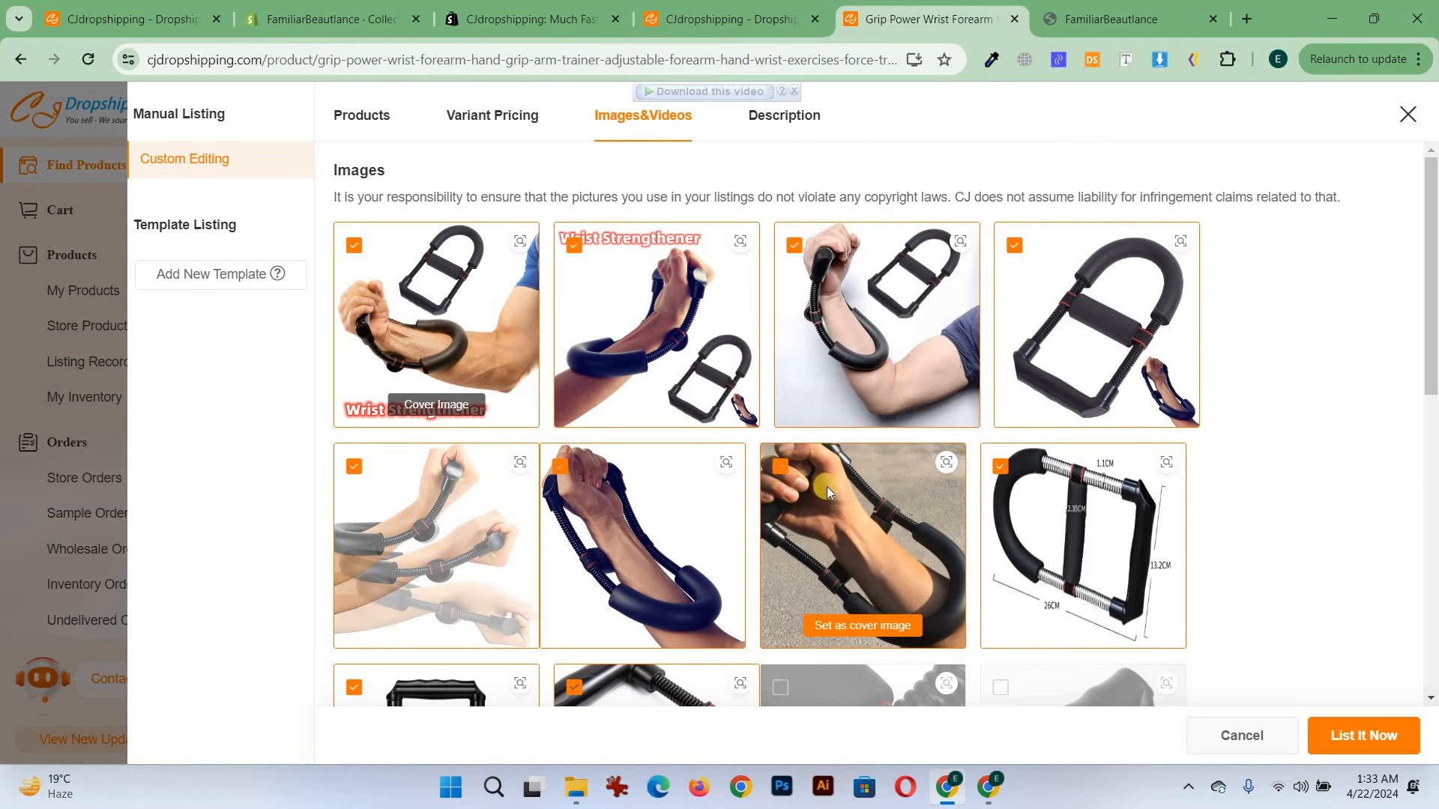
Refine the listing media by deselecting the hand-holding grip photo, selecting the second product video, and toggling a lower image
scroll(802, 435, down, 1)
click(779, 372)
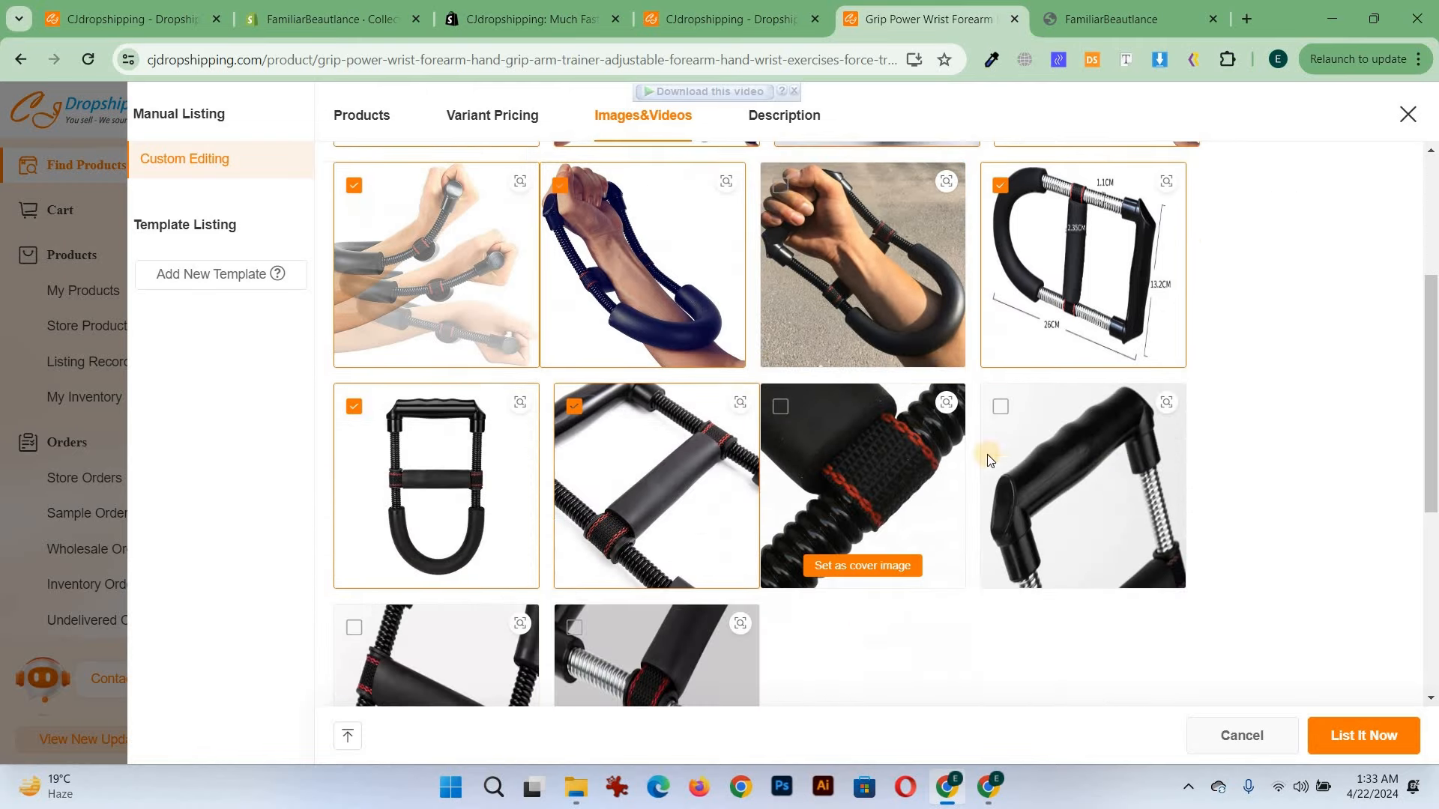
scroll(874, 450, down, 4)
scroll(629, 464, down, 3)
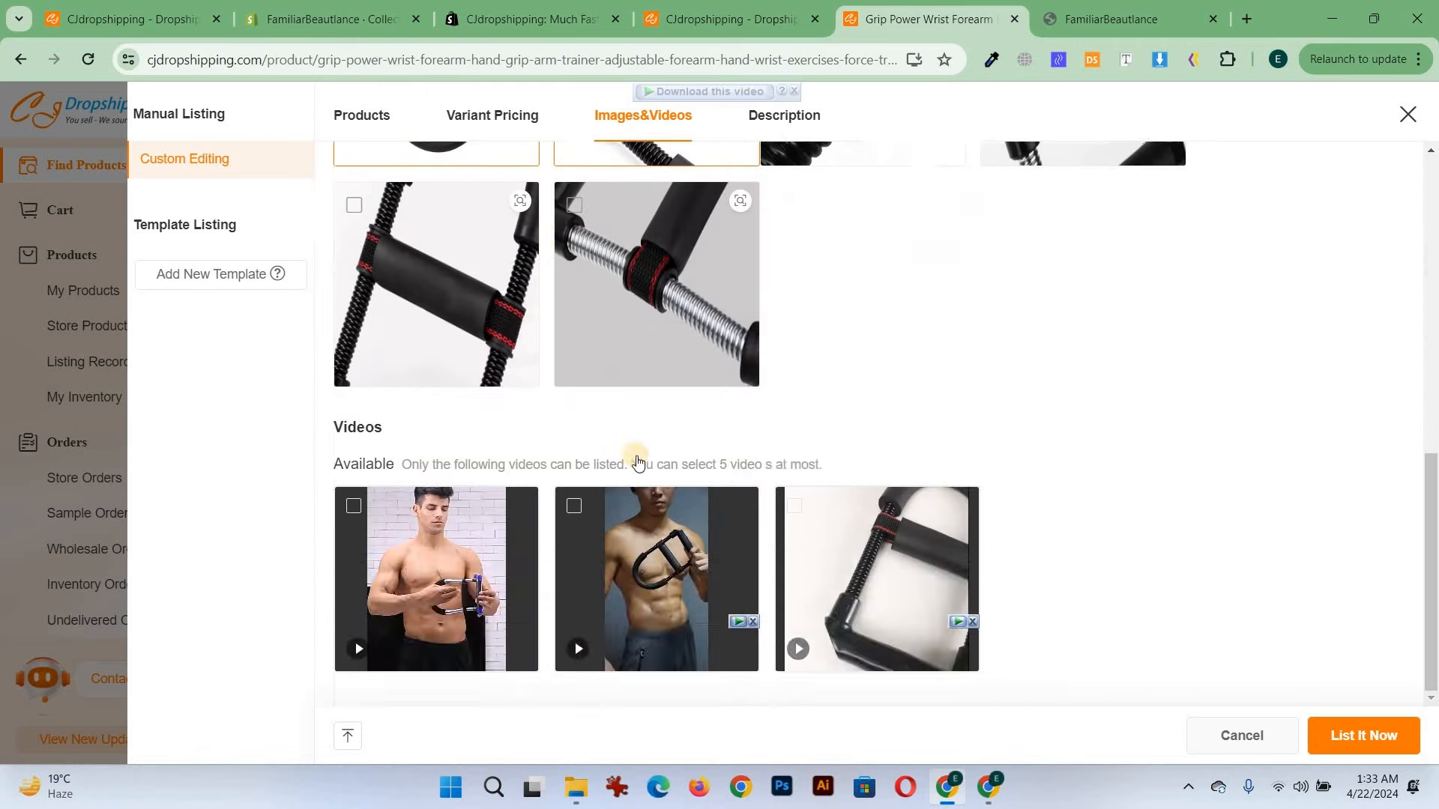
scroll(570, 524, up, 1)
click(574, 599)
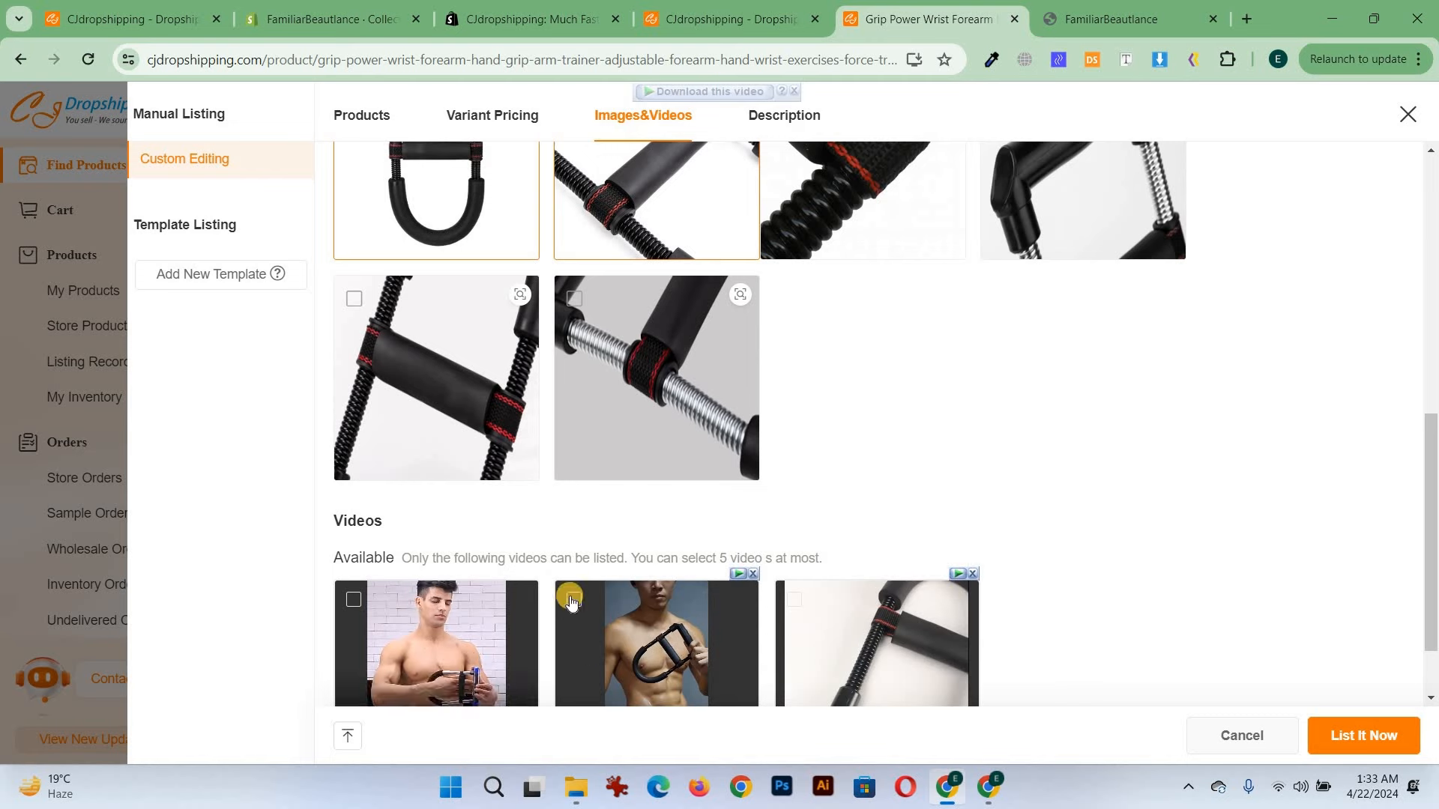
scroll(680, 428, up, 3)
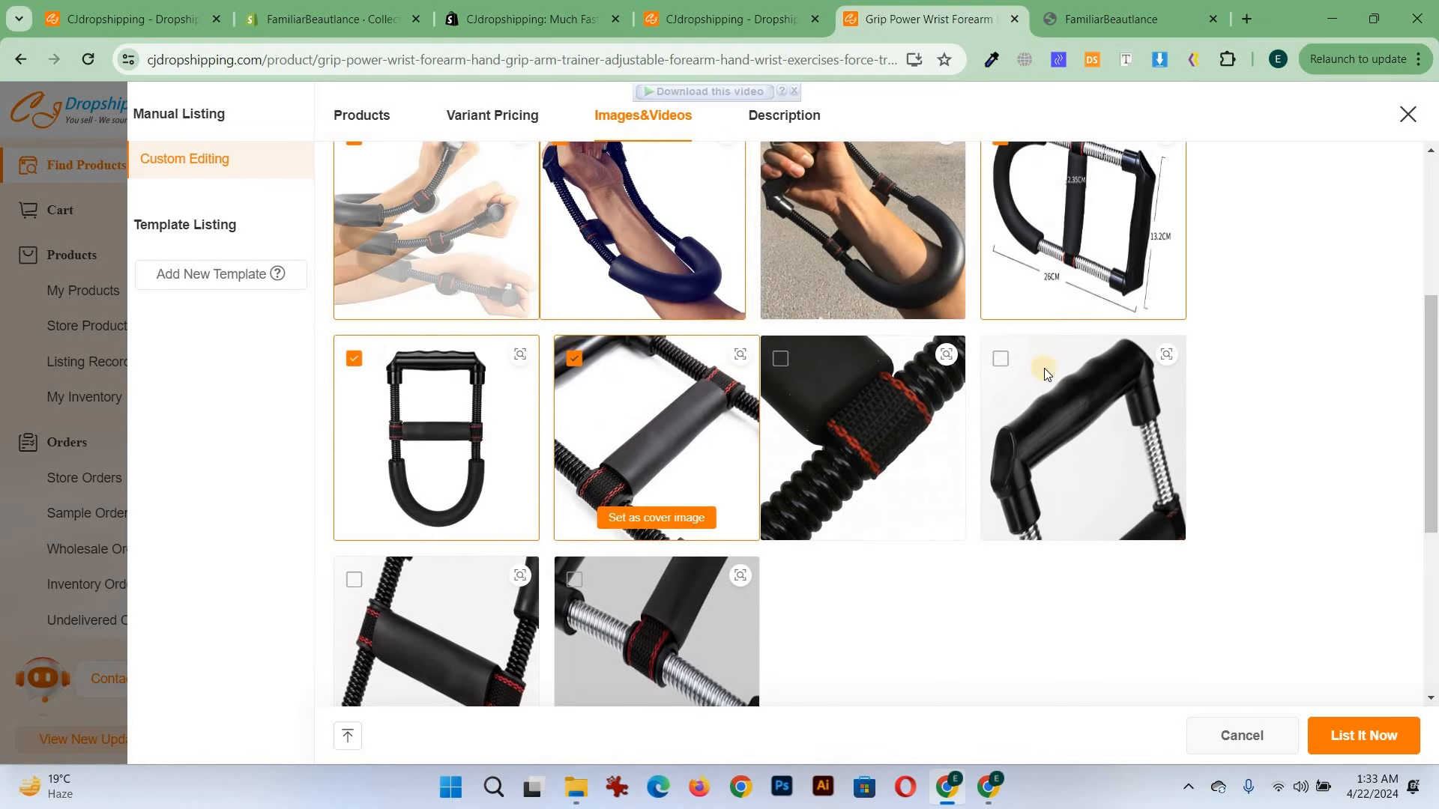
scroll(395, 472, down, 2)
click(354, 391)
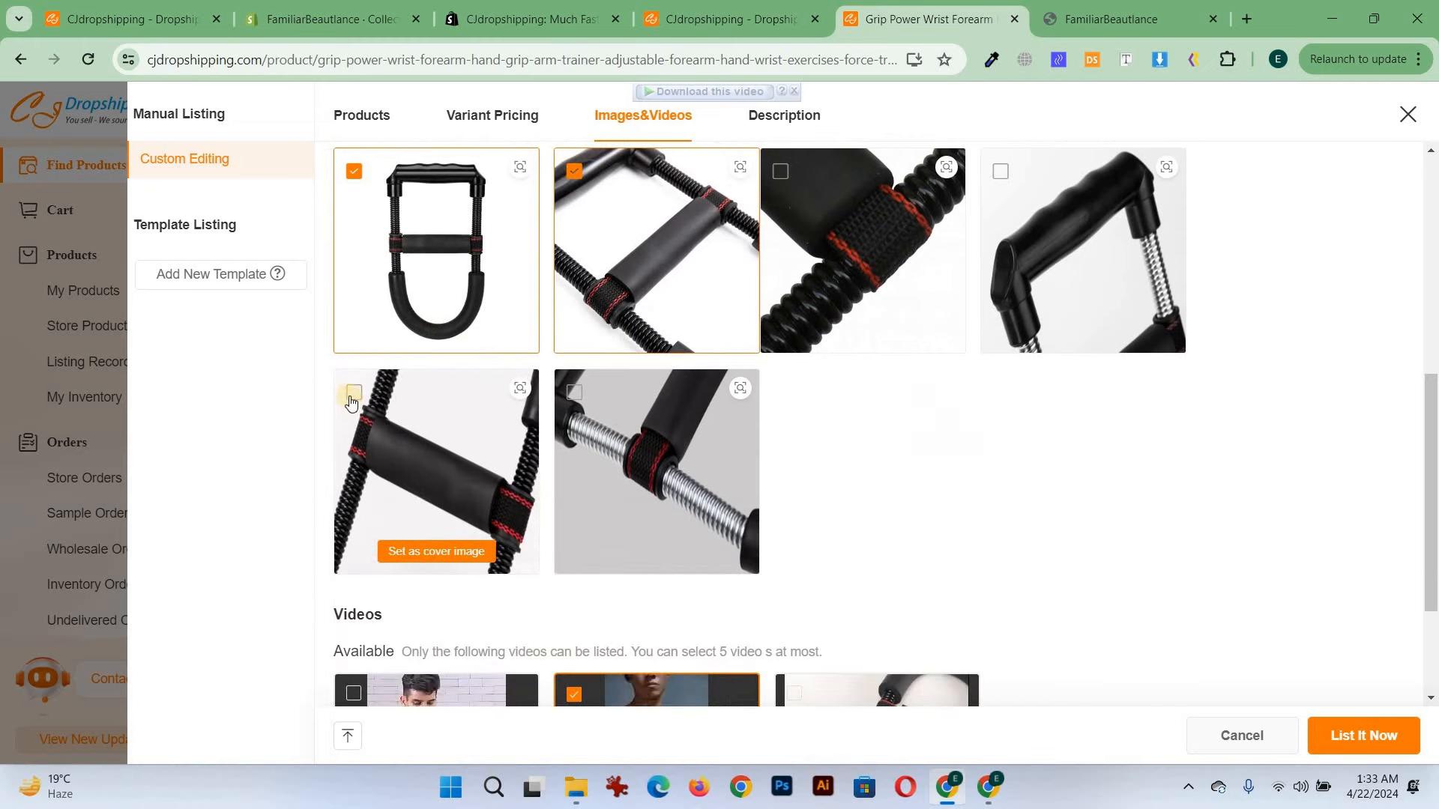
scroll(957, 438, up, 5)
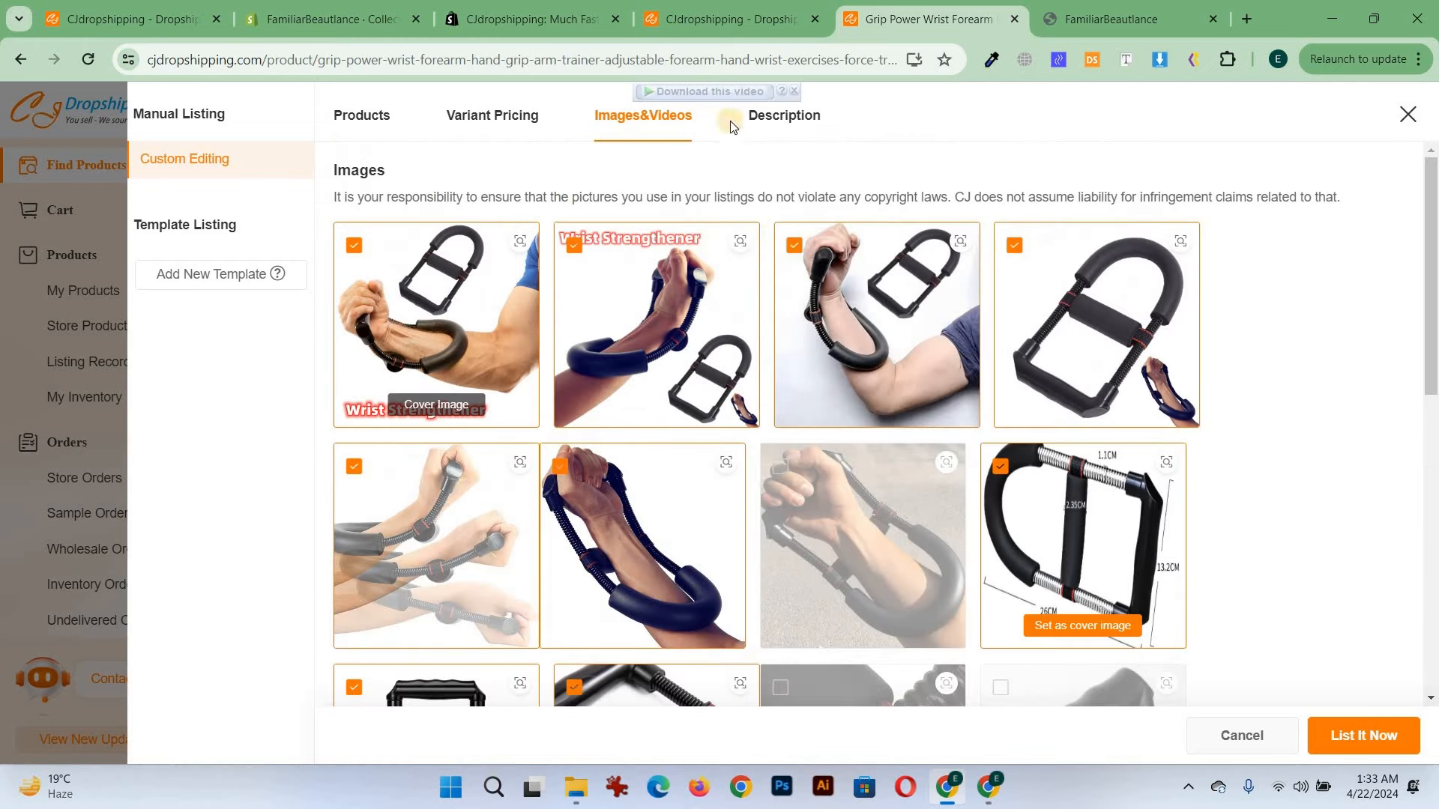
Review the product description, then list the product to the store and close the confirmation
click(784, 114)
scroll(675, 401, down, 15)
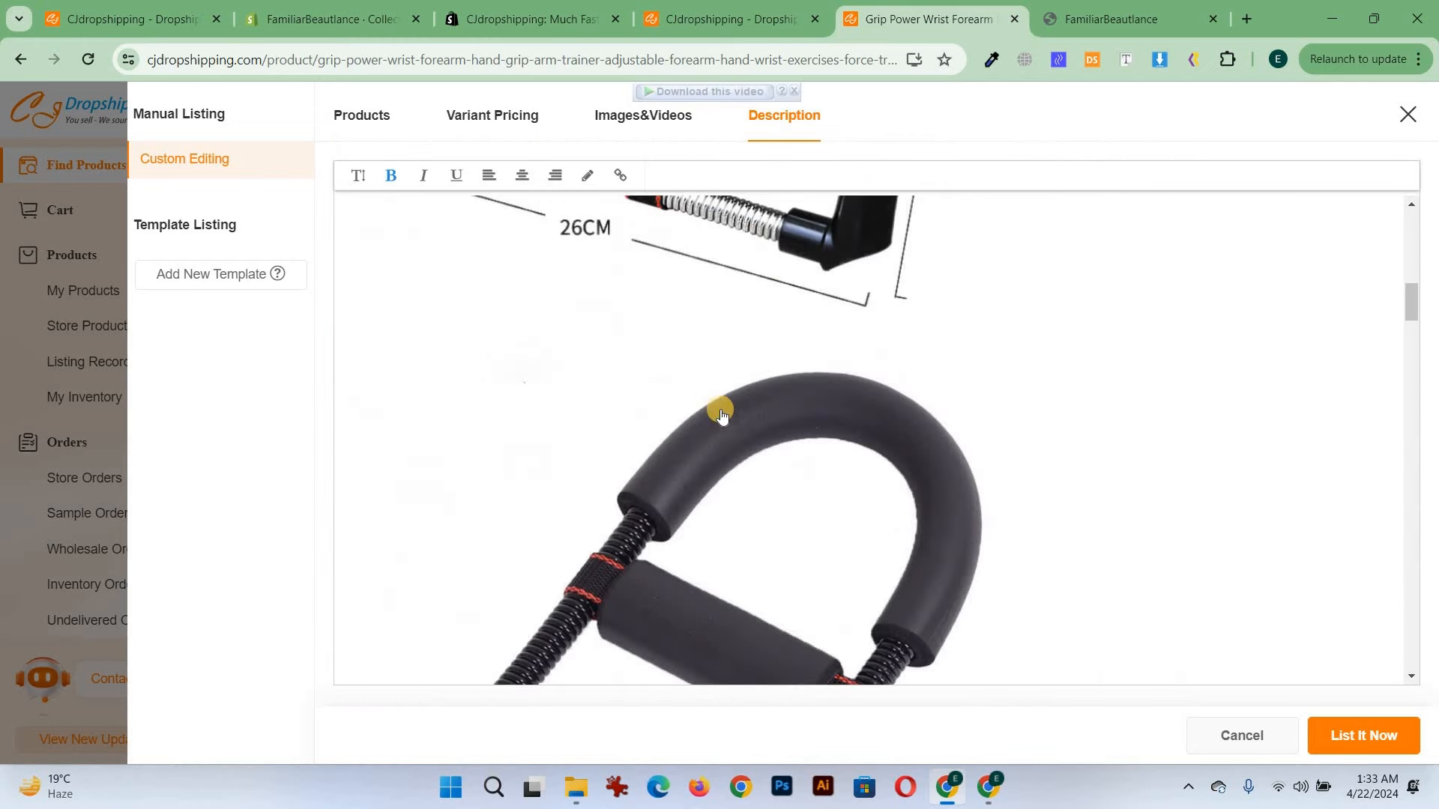
scroll(1050, 404, down, 3)
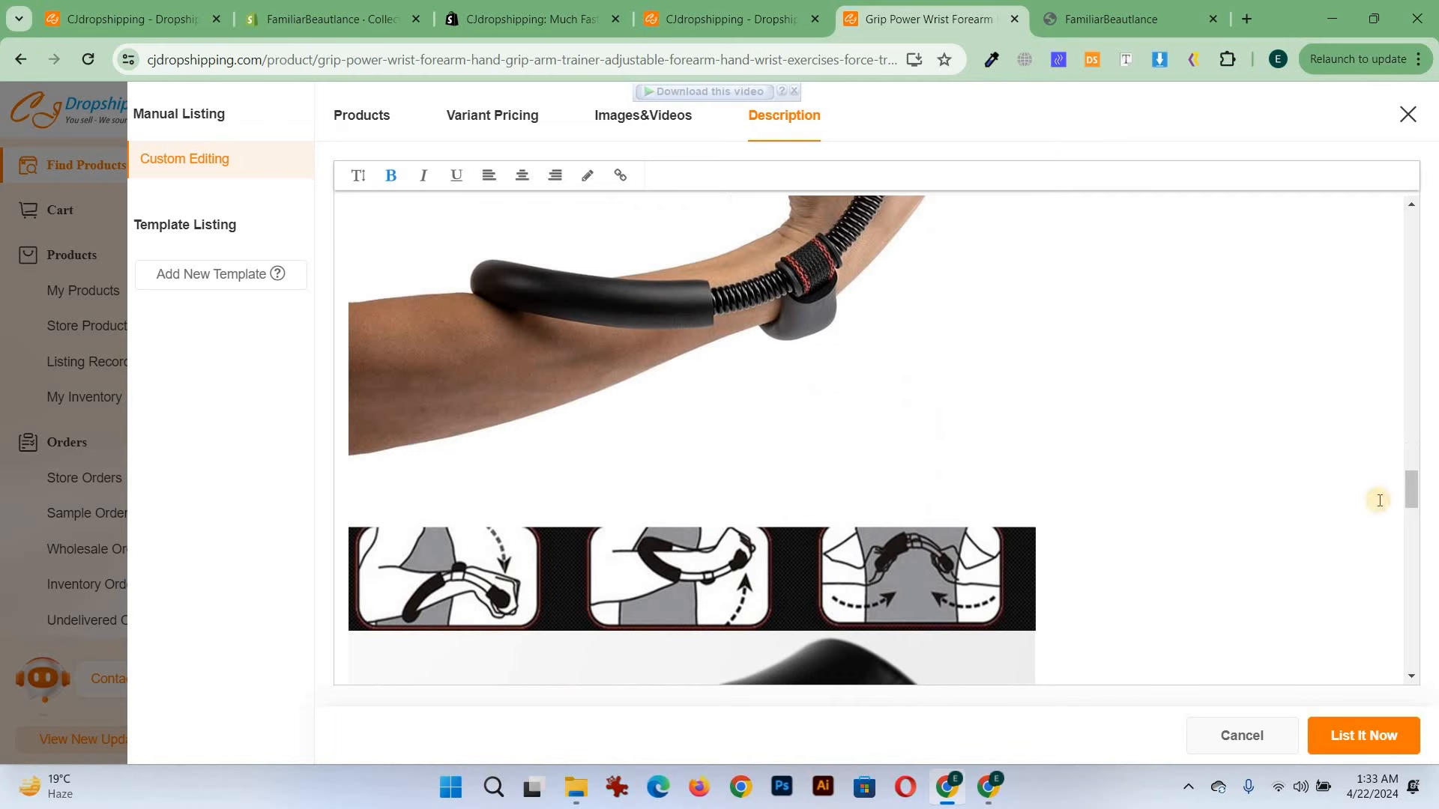
scroll(1372, 569, up, 6)
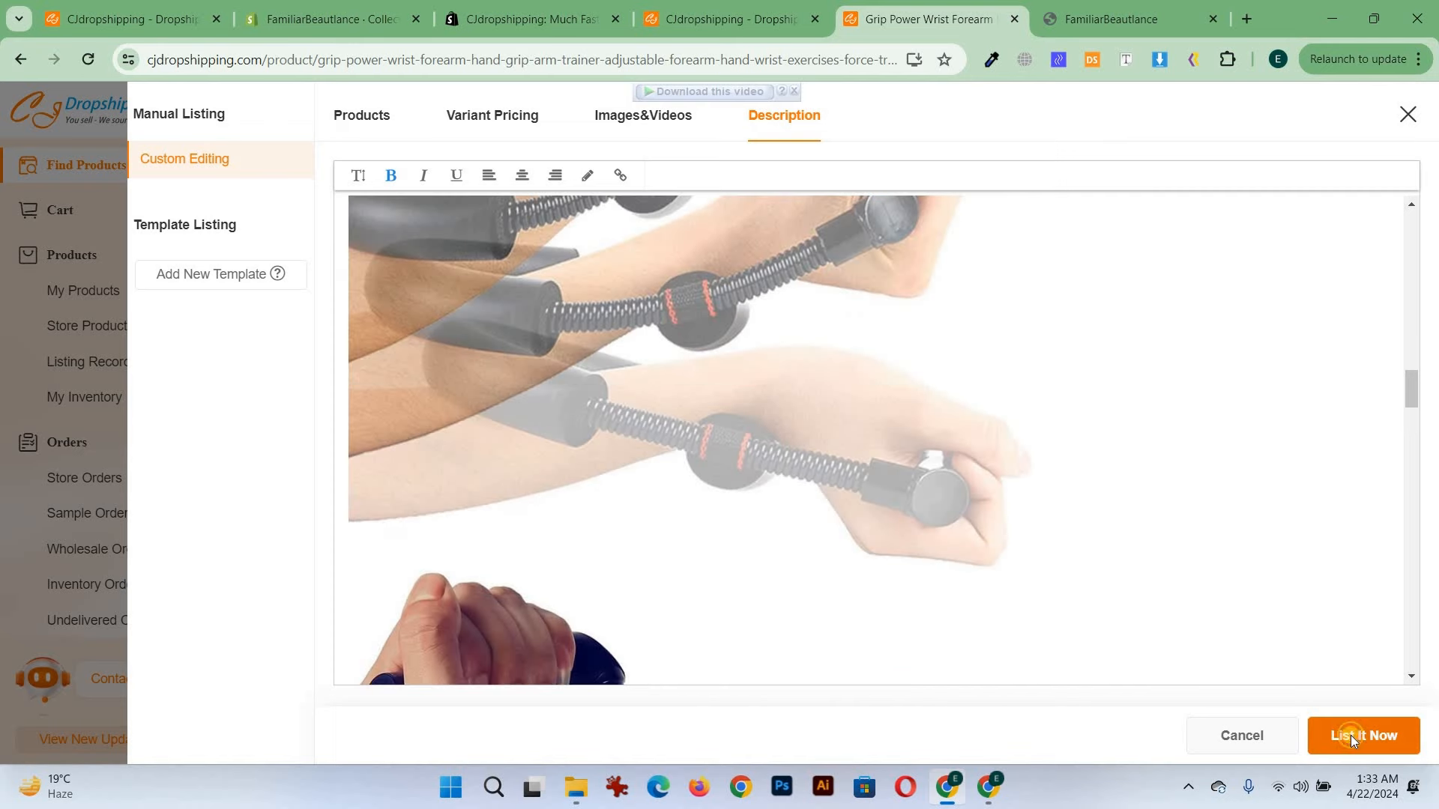
click(1351, 735)
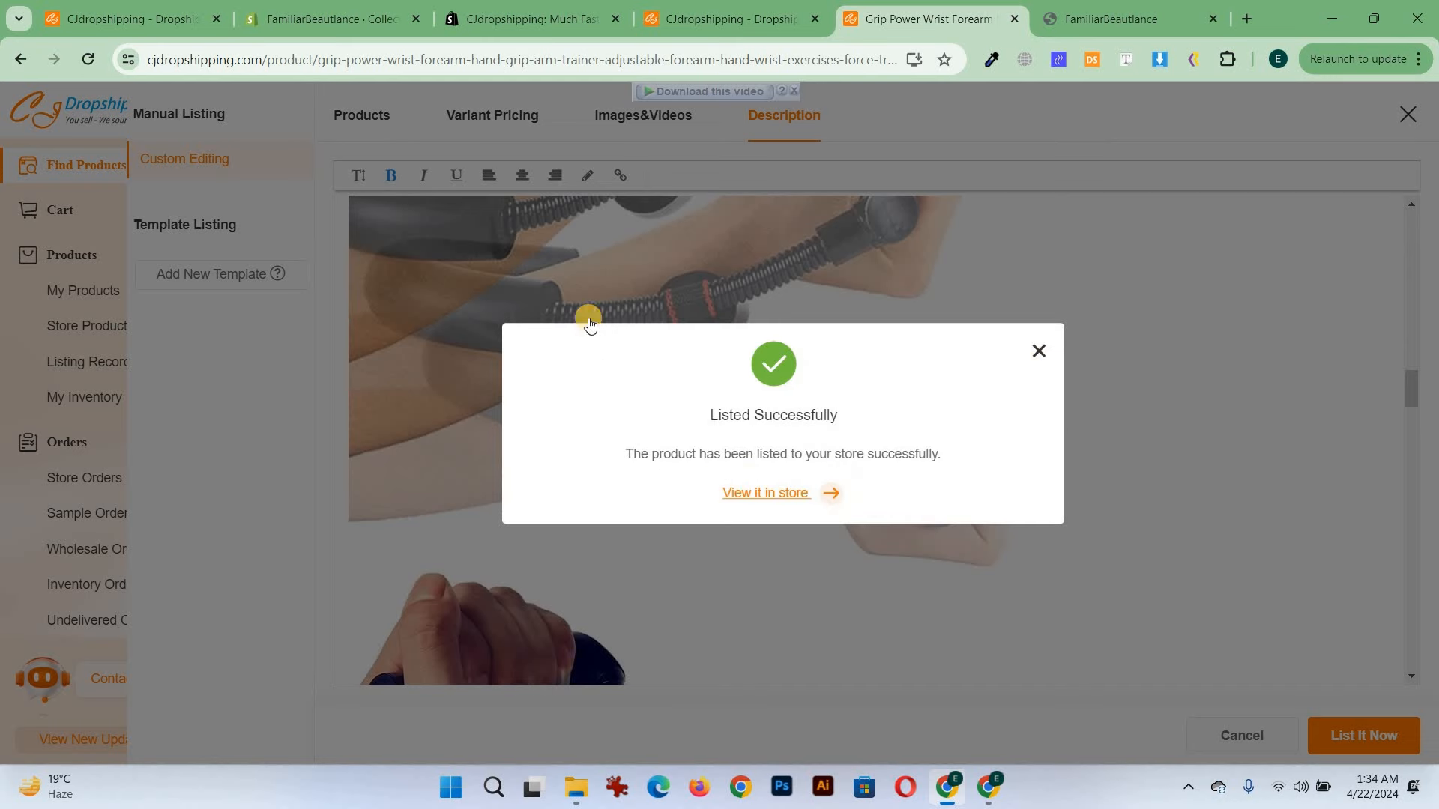
click(589, 322)
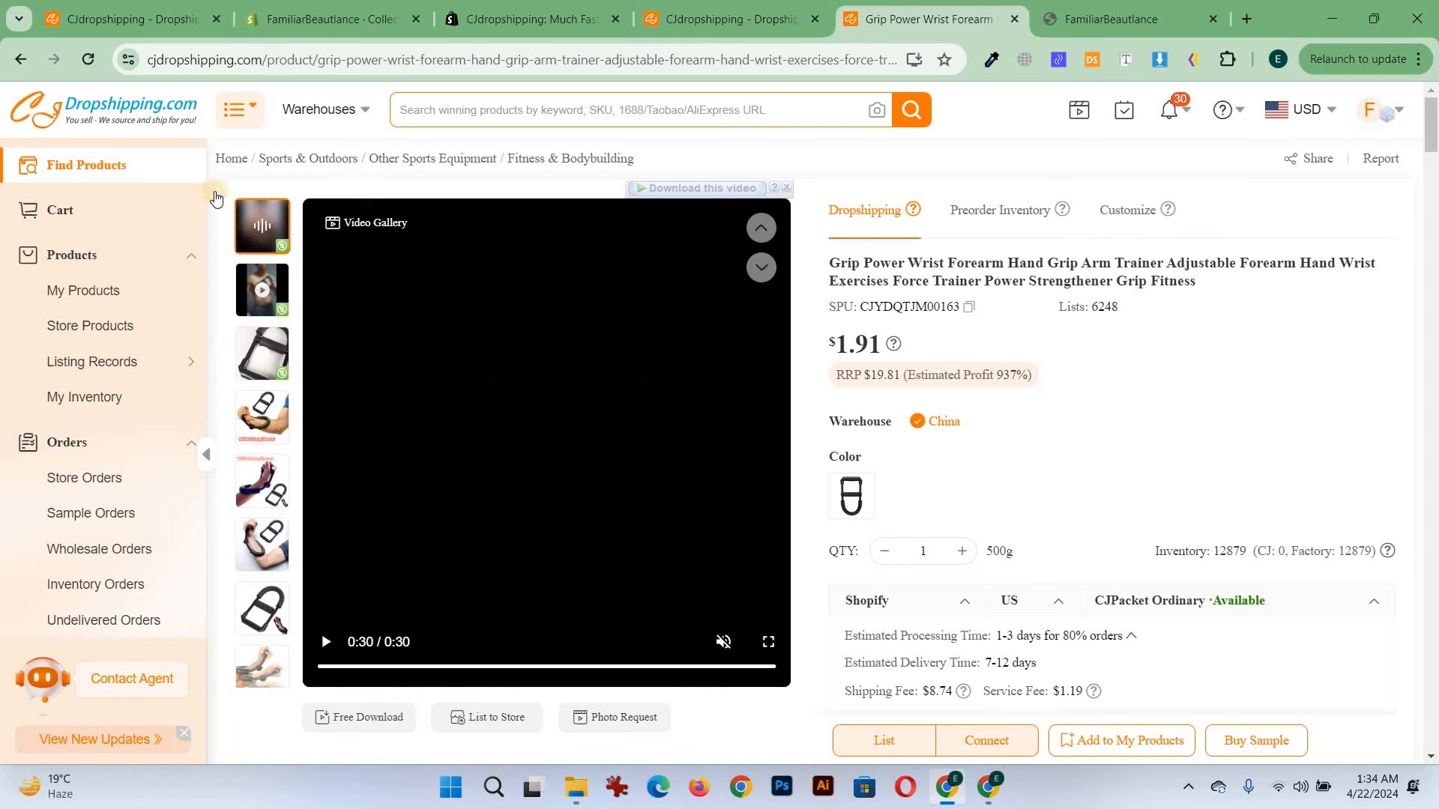
Open the store's product list and preview the newly listed wrist trainer on the online store
scroll(113, 129, down, 2)
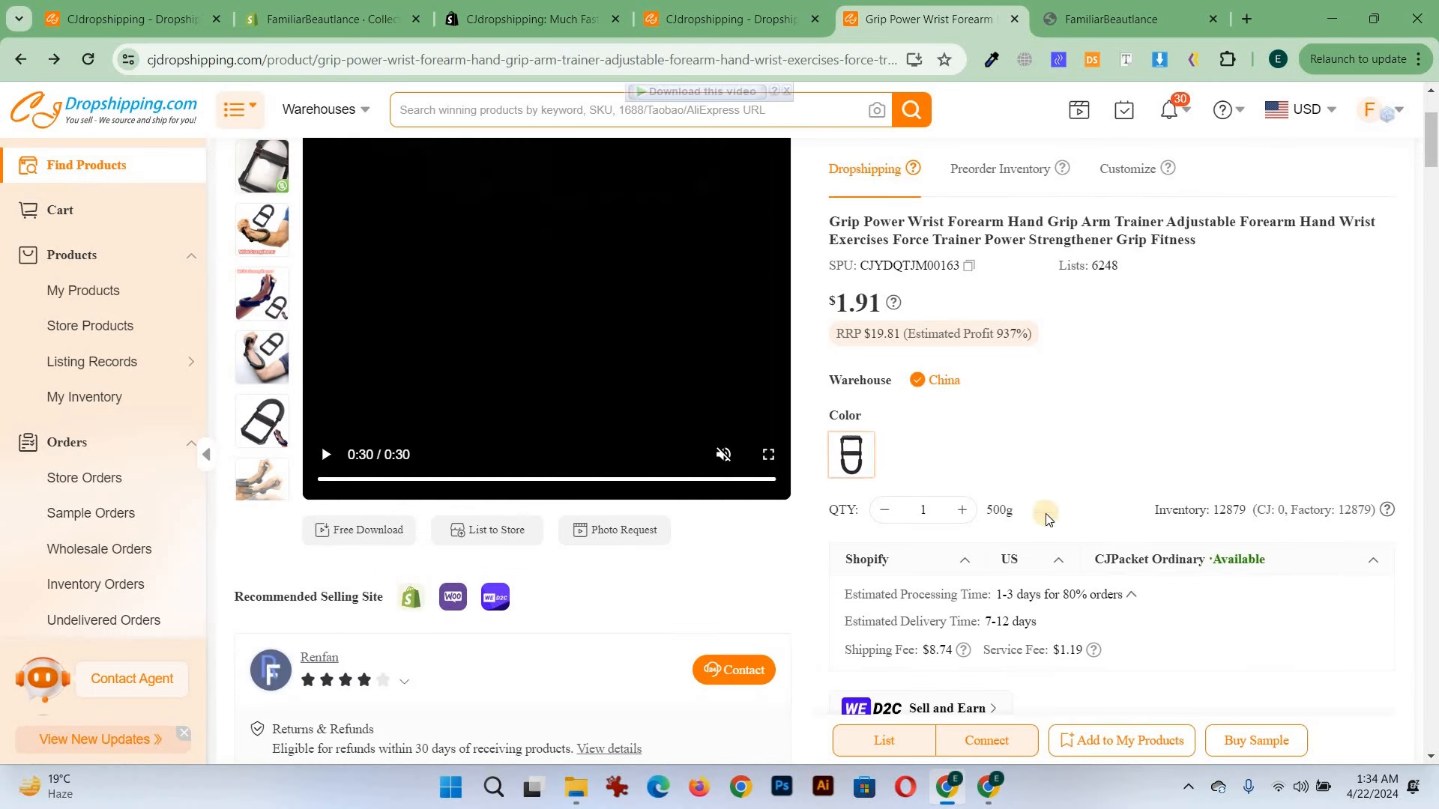
scroll(1097, 549, down, 1)
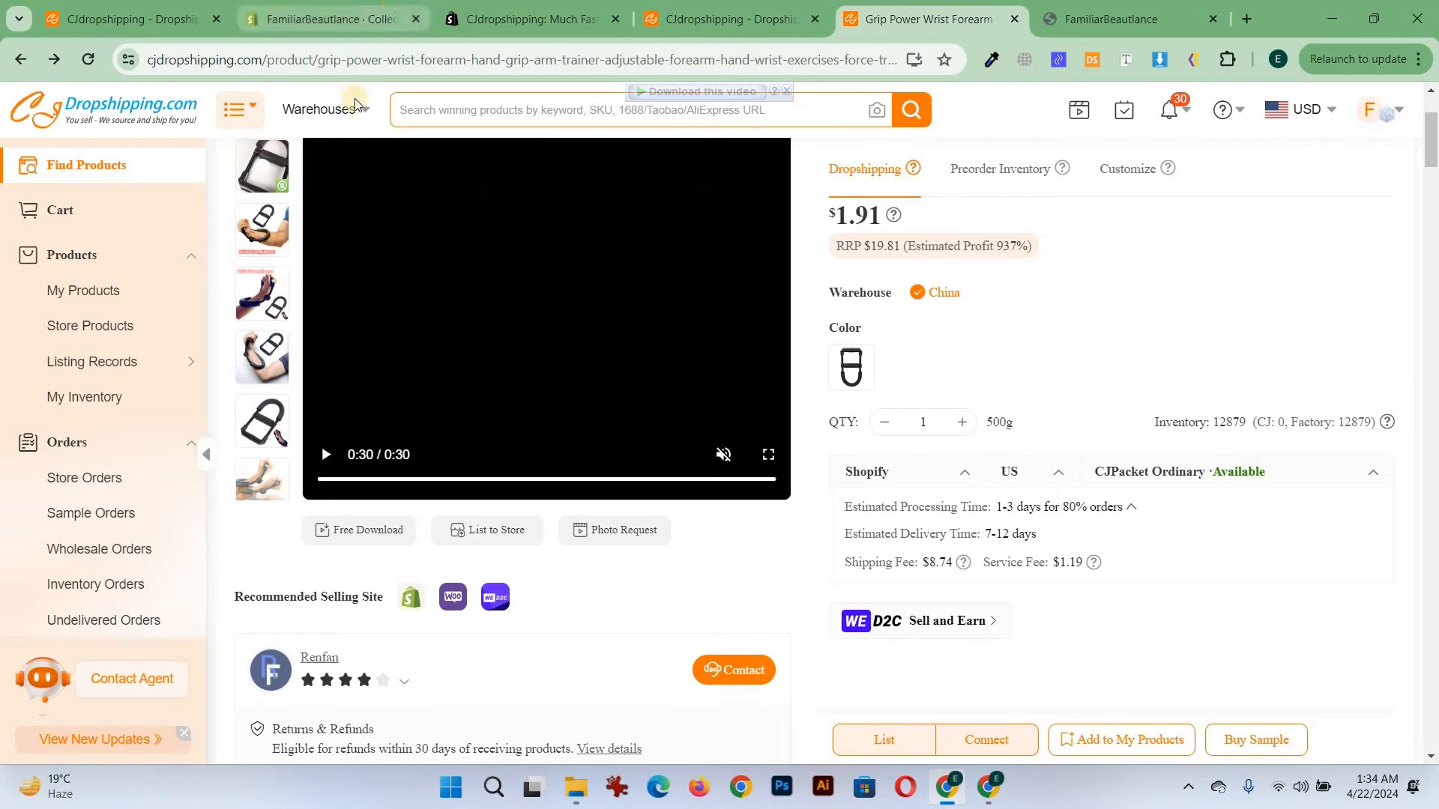
click(395, 6)
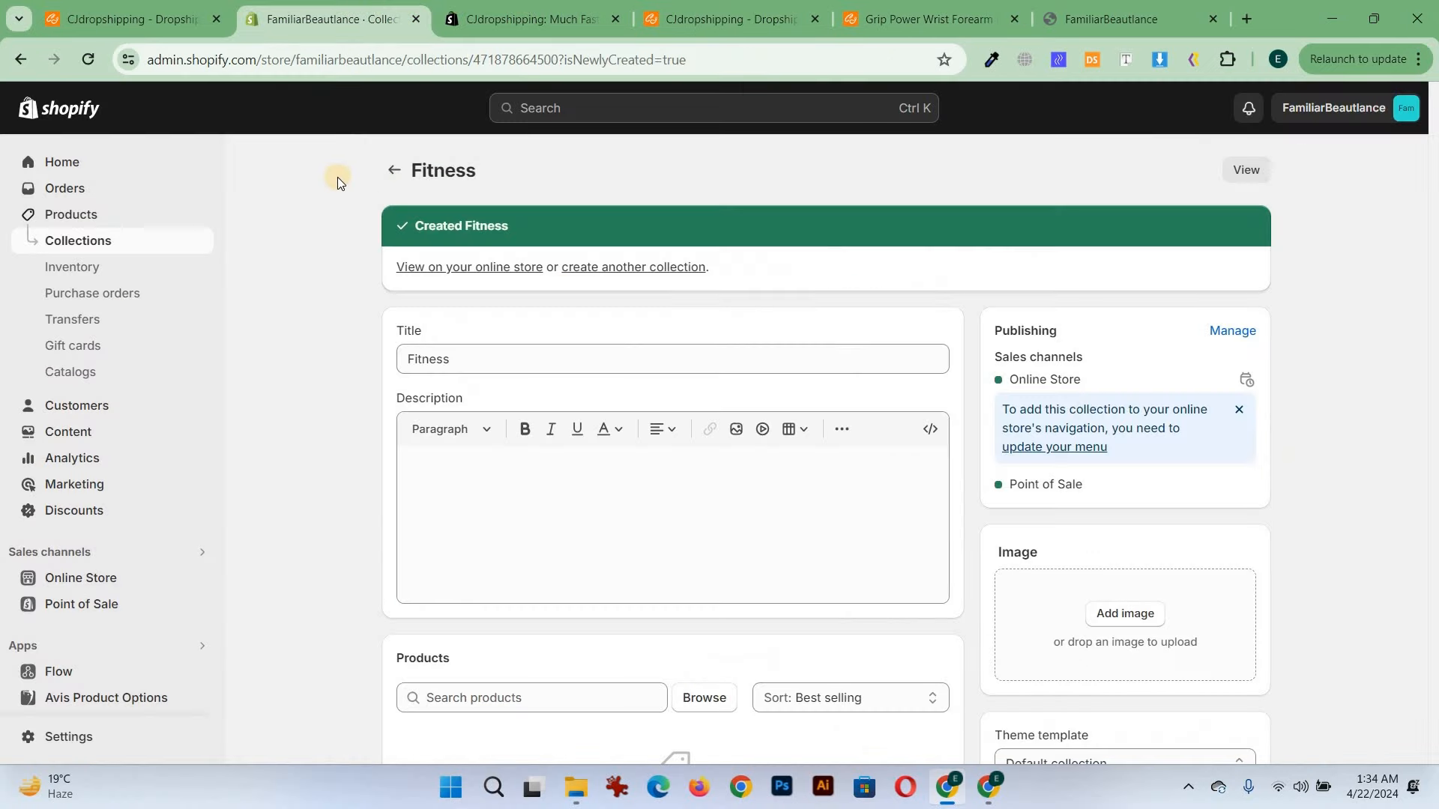
click(145, 223)
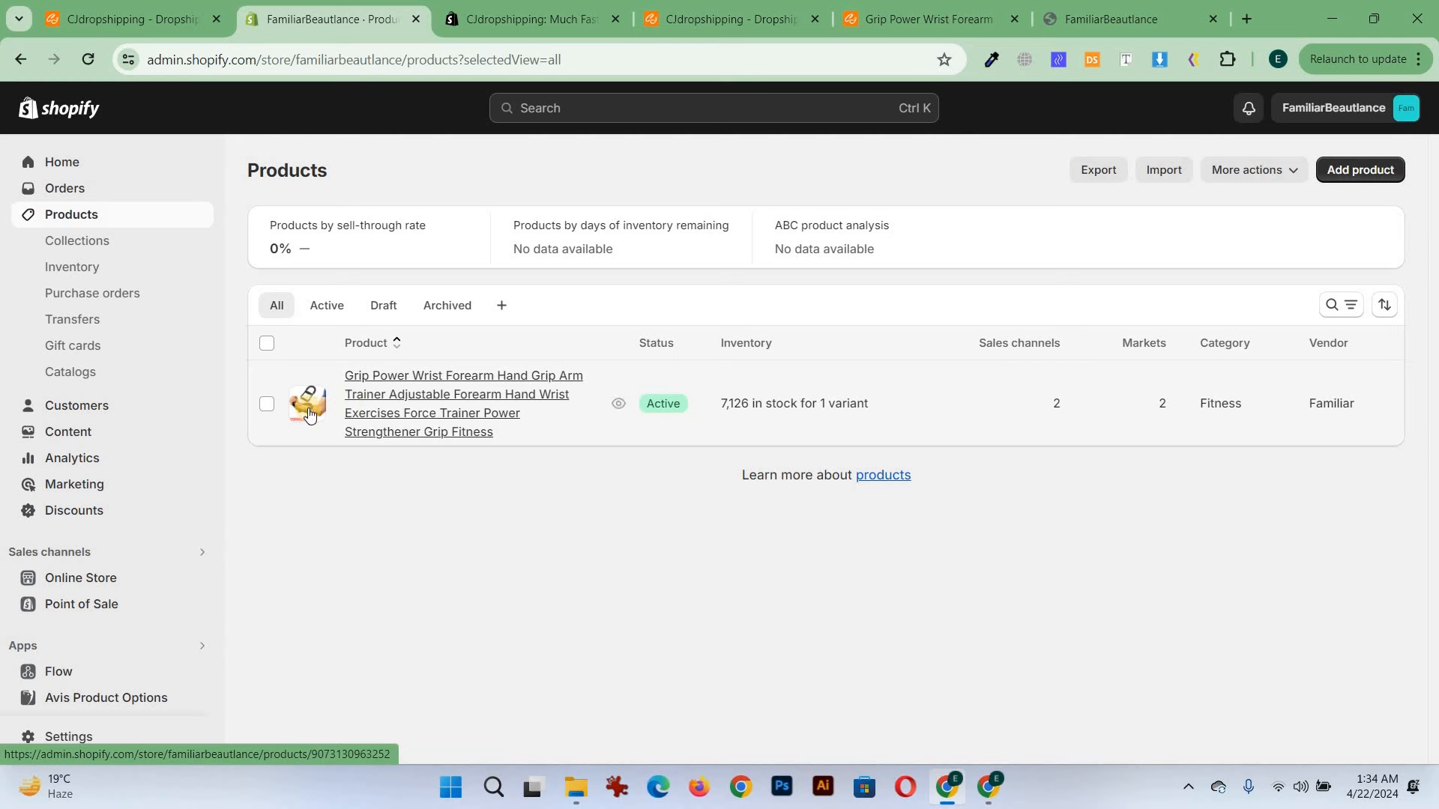
click(617, 404)
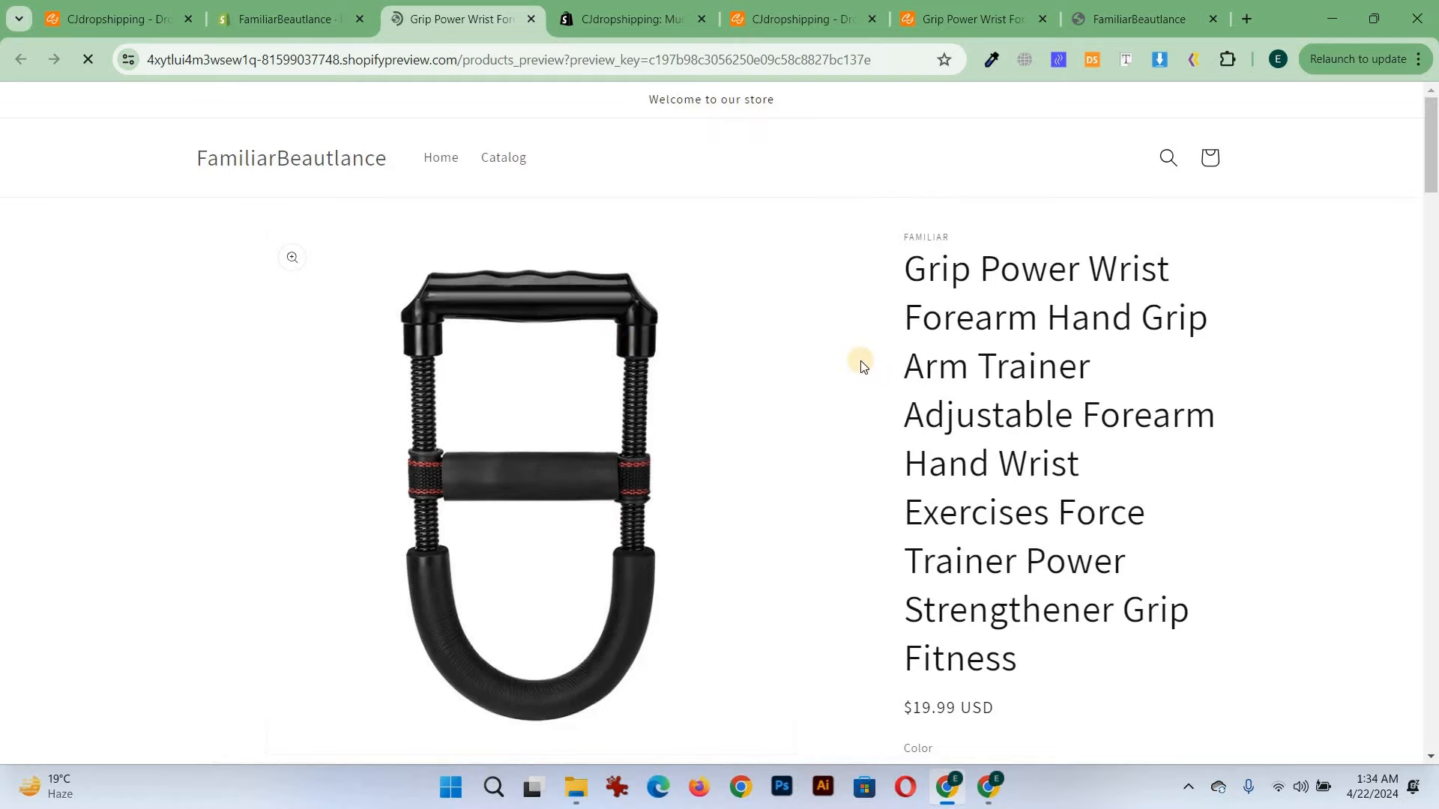
scroll(855, 363, down, 20)
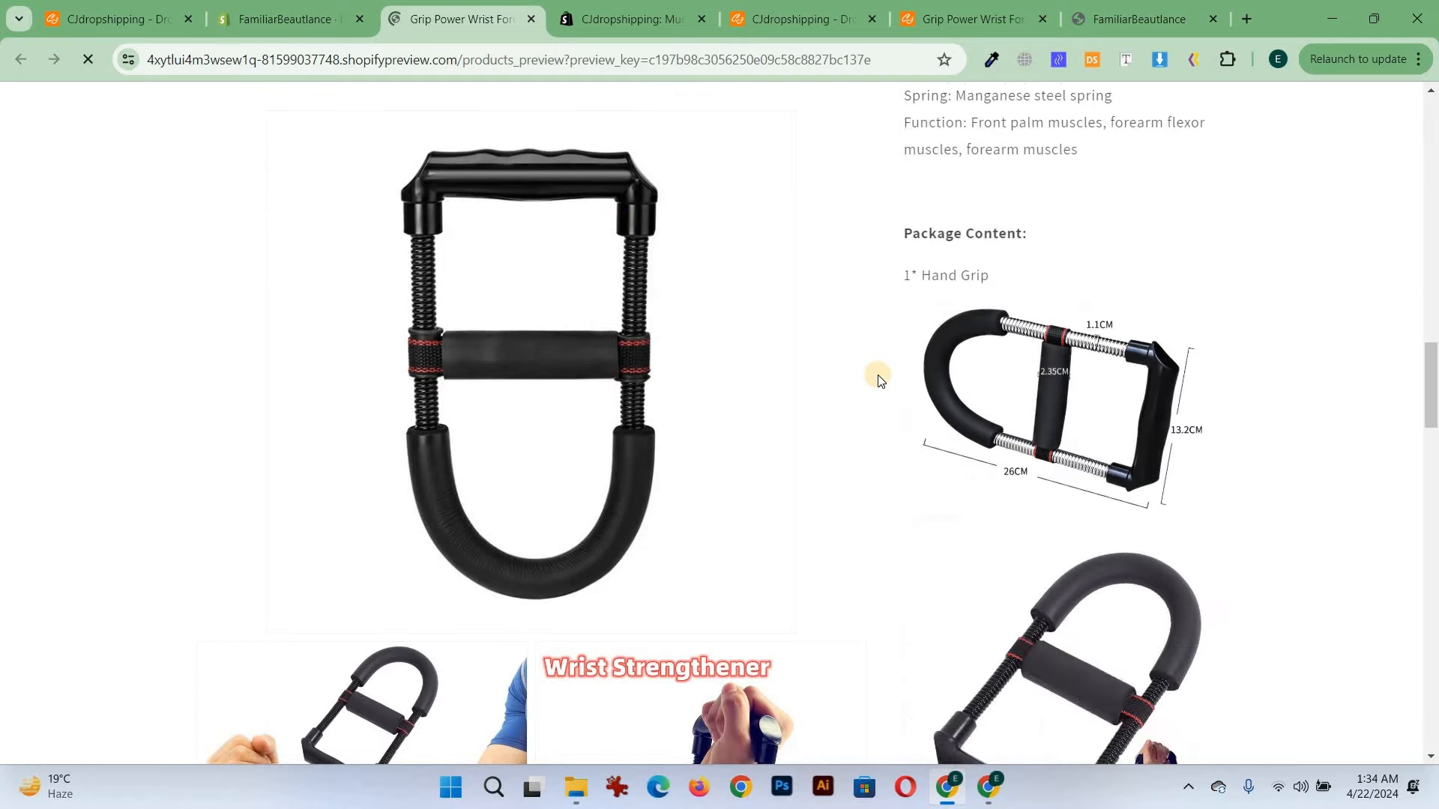
scroll(877, 389, down, 10)
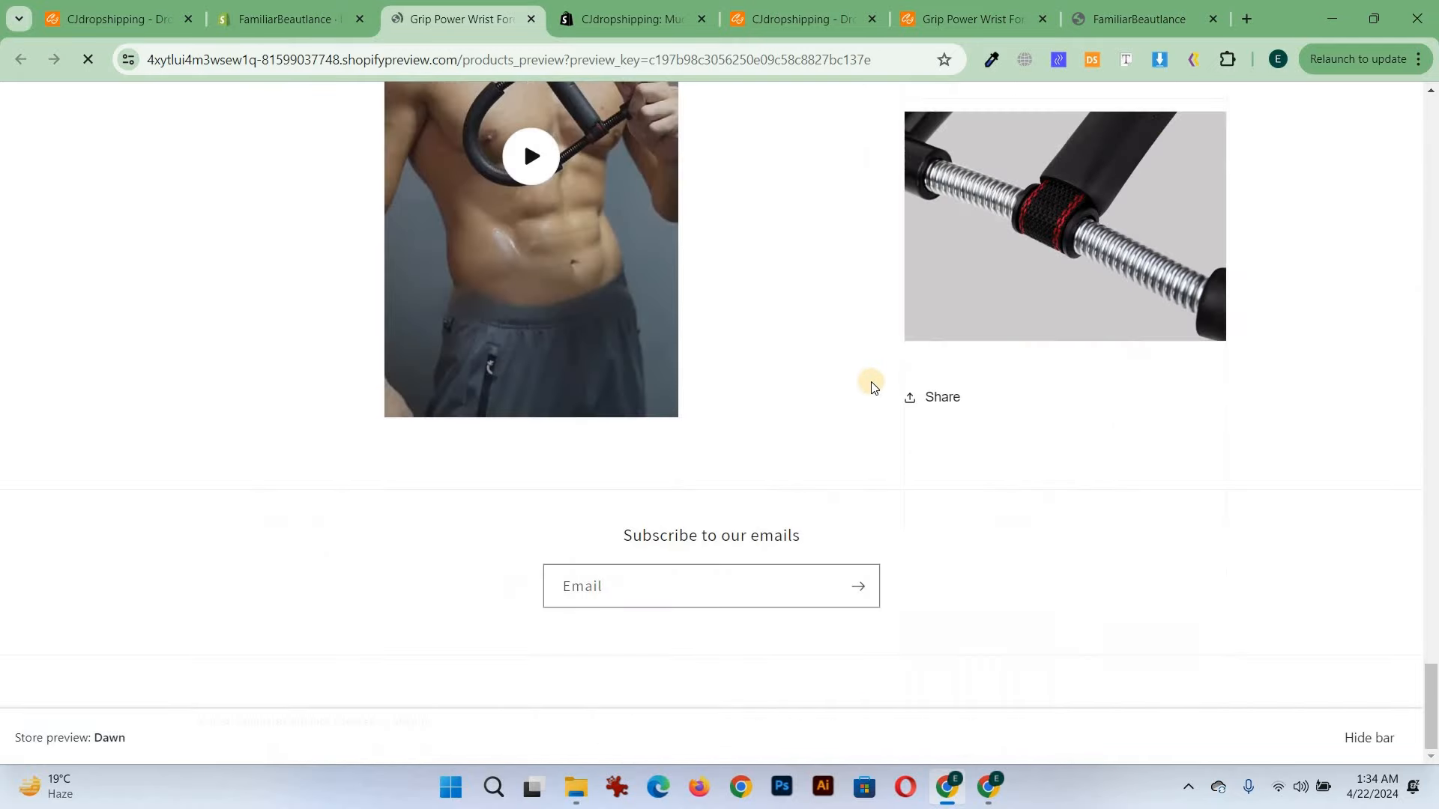
scroll(873, 386, up, 15)
scroll(872, 385, up, 20)
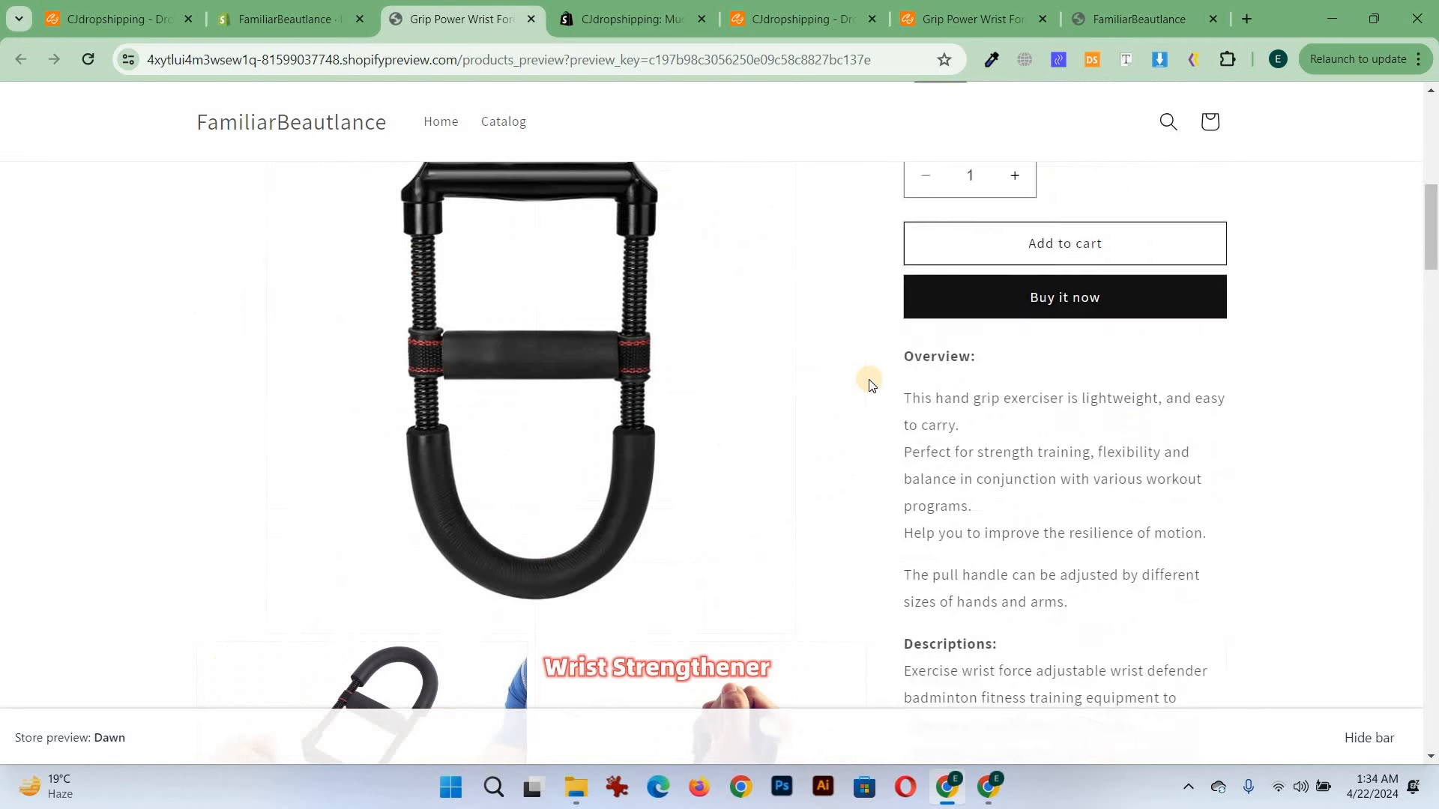
Open the product in the store admin and remove it from the Home page collection
click(345, 9)
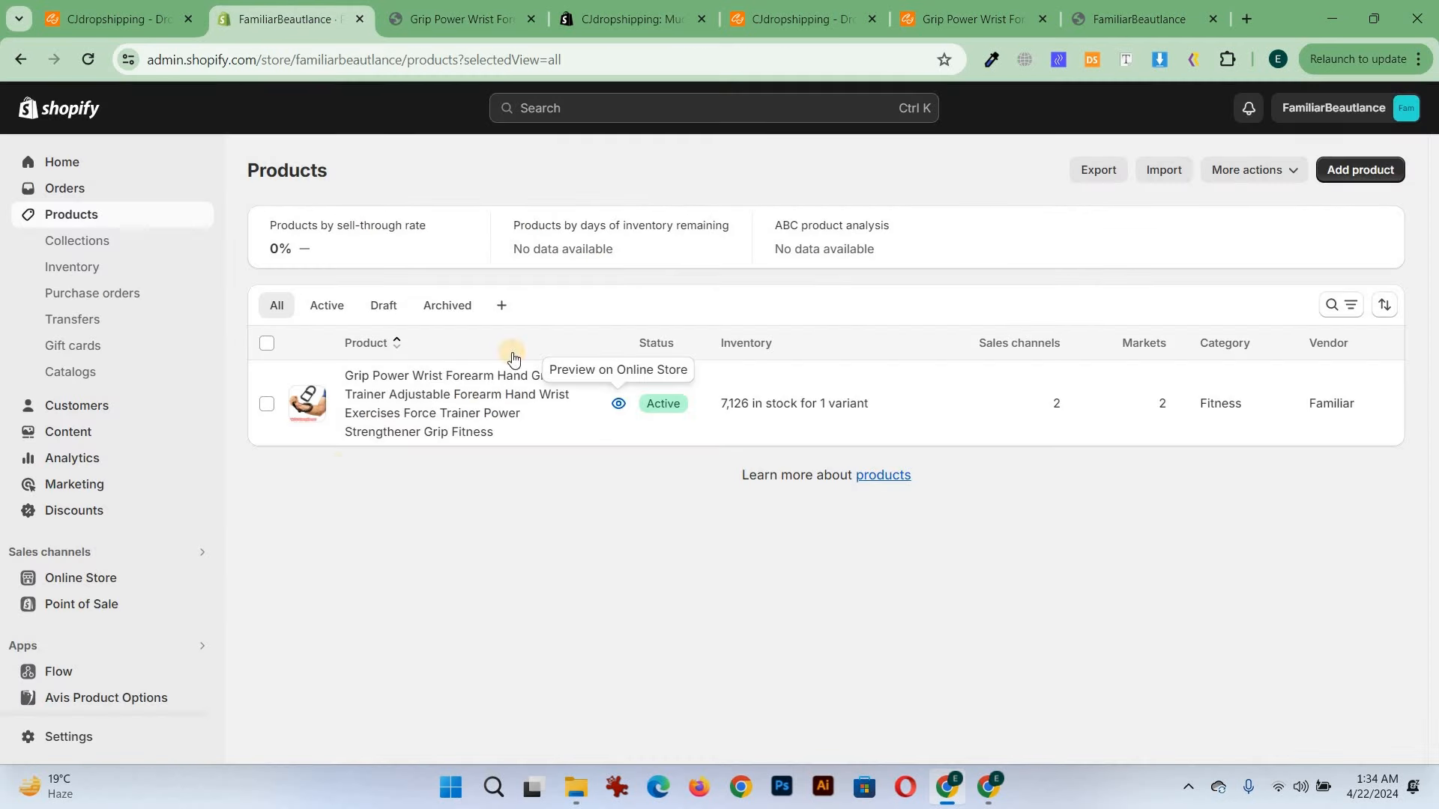
click(433, 393)
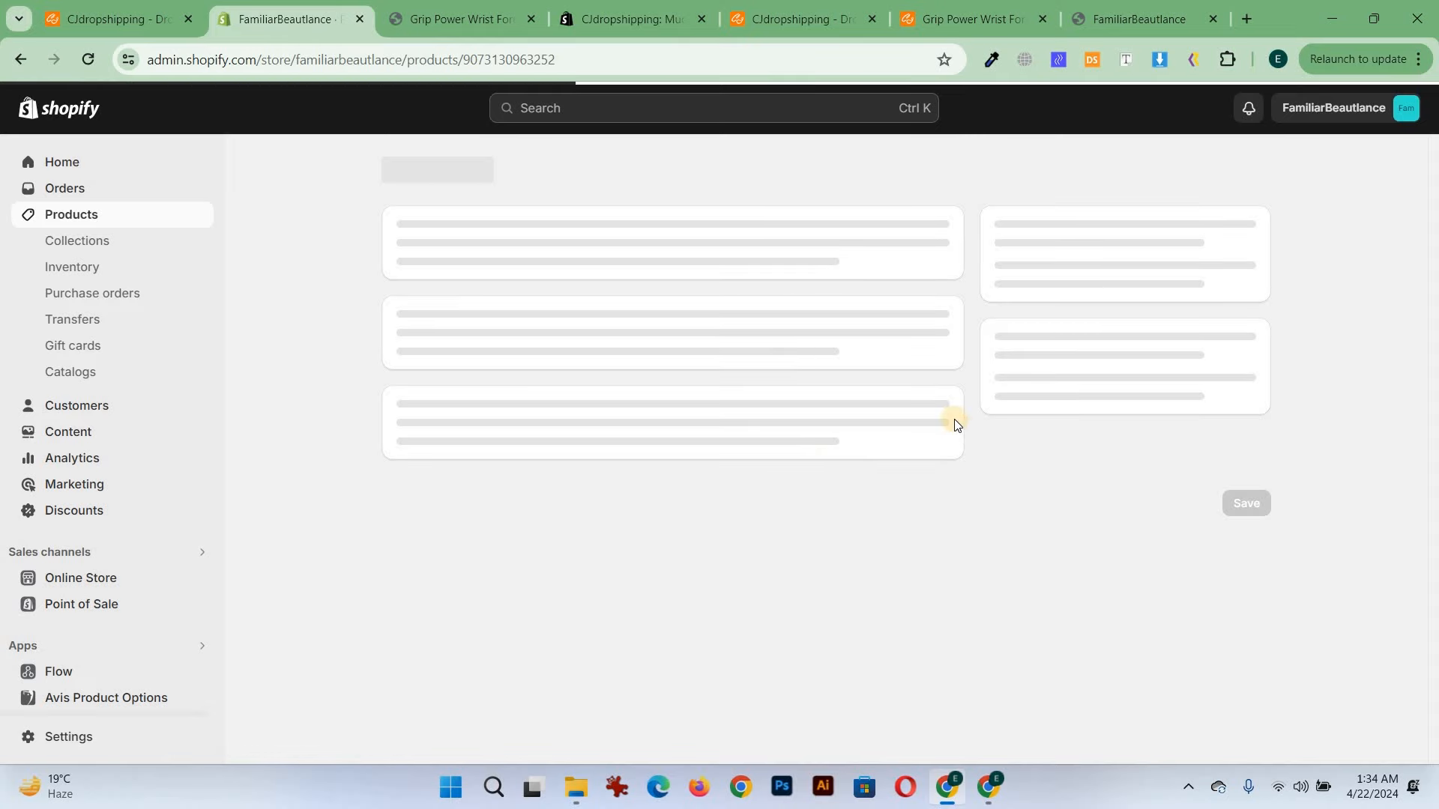
scroll(961, 442, down, 5)
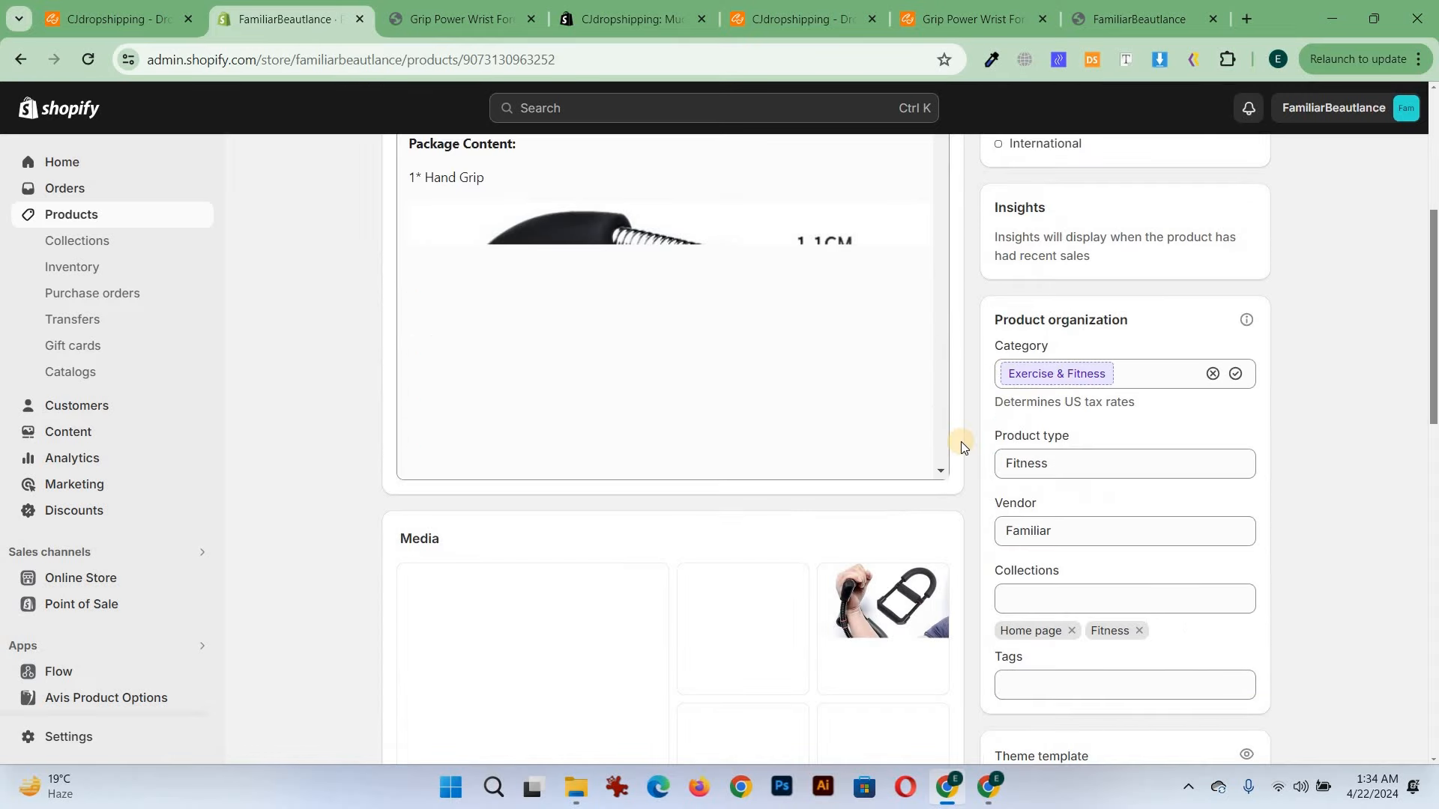
scroll(960, 442, down, 1)
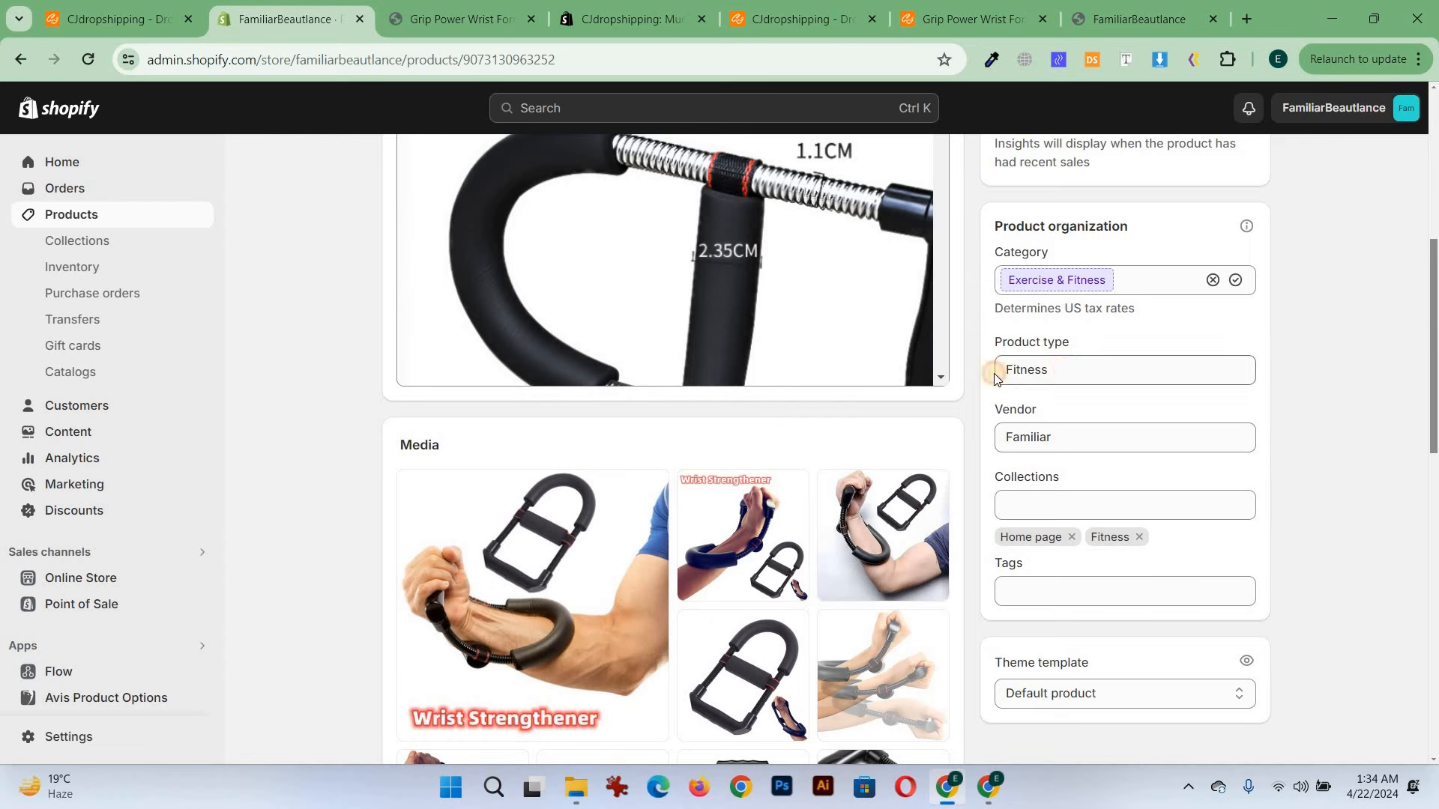
drag(1055, 370, 987, 367)
click(1055, 466)
scroll(1050, 289, down, 3)
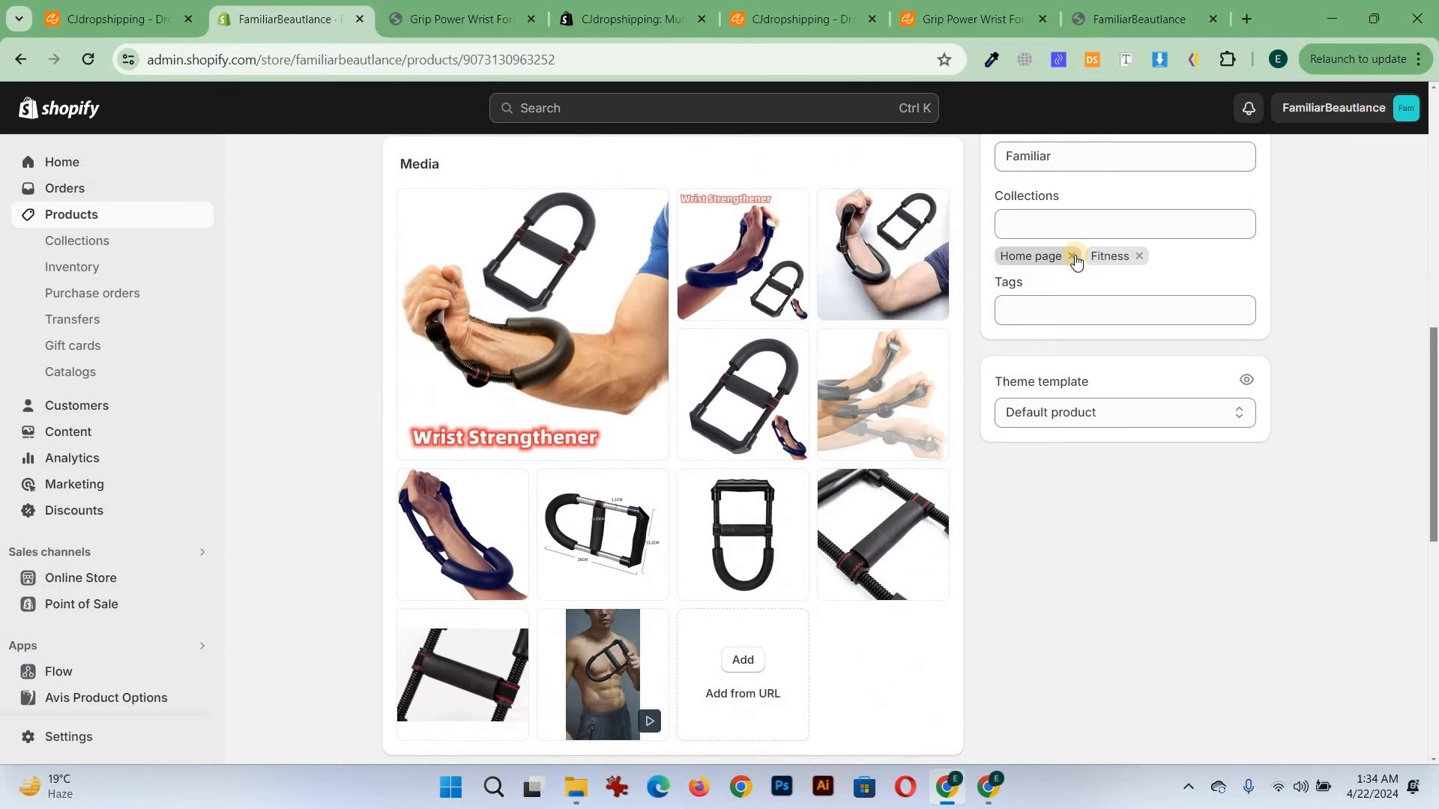
click(1071, 257)
scroll(965, 438, down, 5)
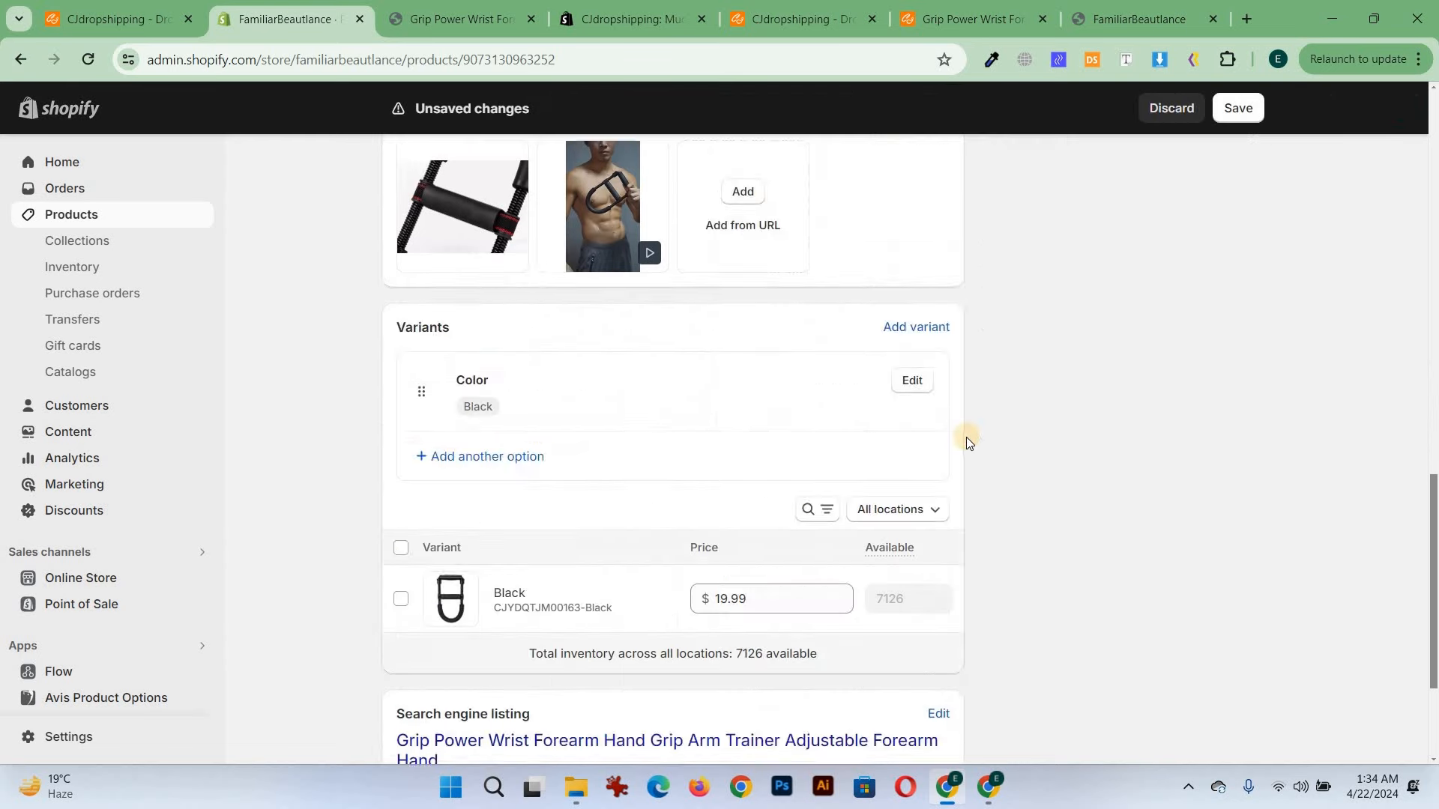
Check the variant's price, save the product changes, and revisit the storefront preview
scroll(454, 485, up, 1)
scroll(702, 650, down, 3)
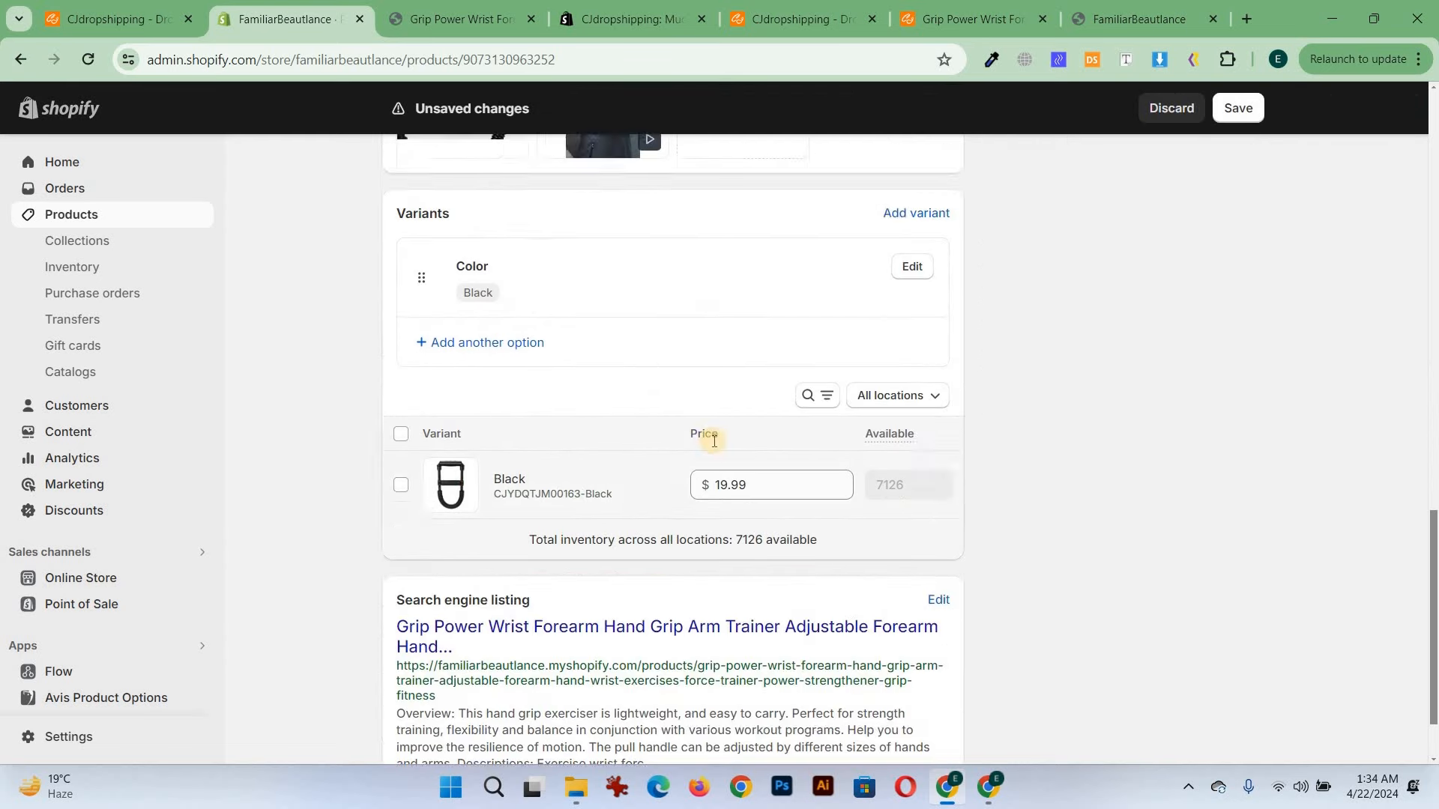
double_click(714, 390)
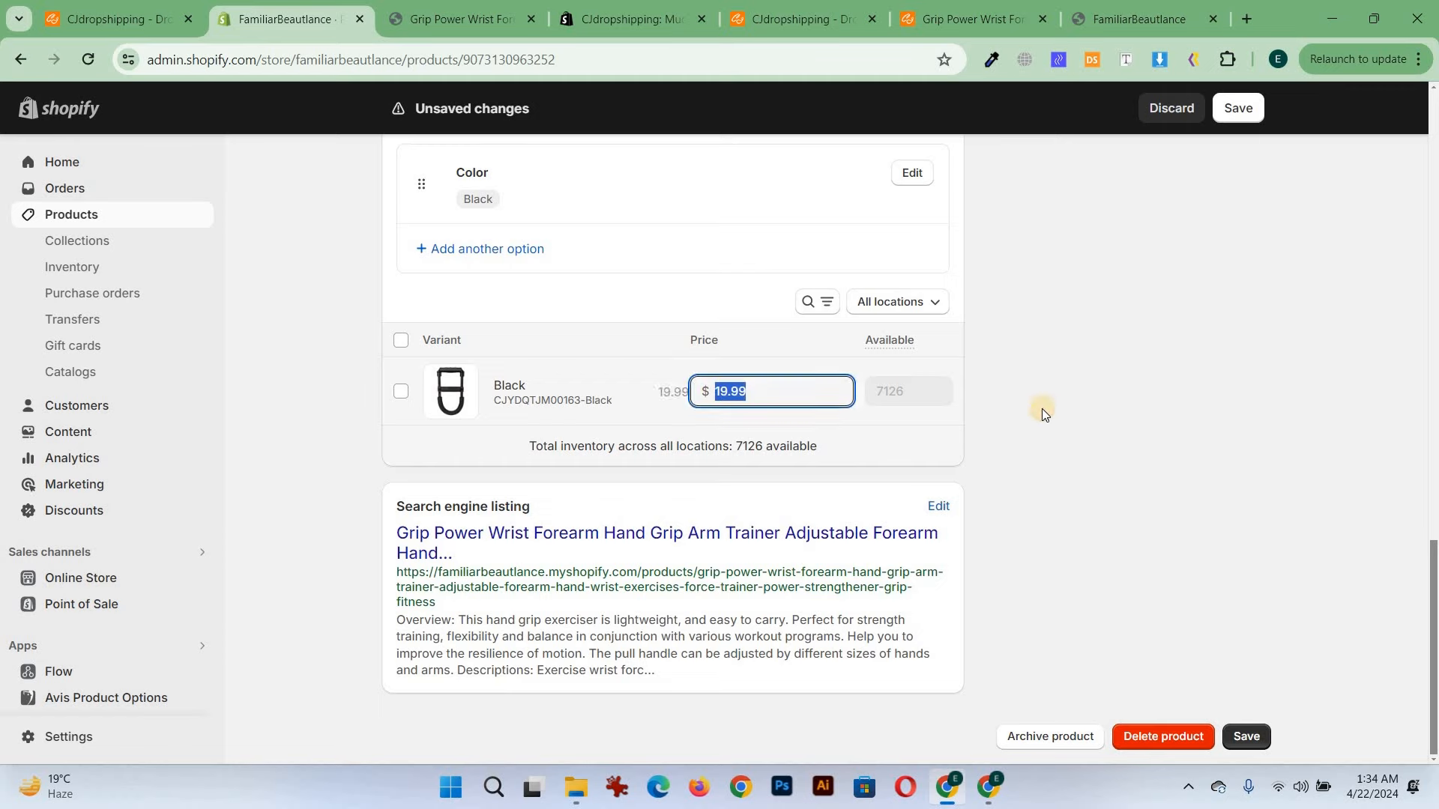
scroll(1037, 426, up, 15)
click(1236, 111)
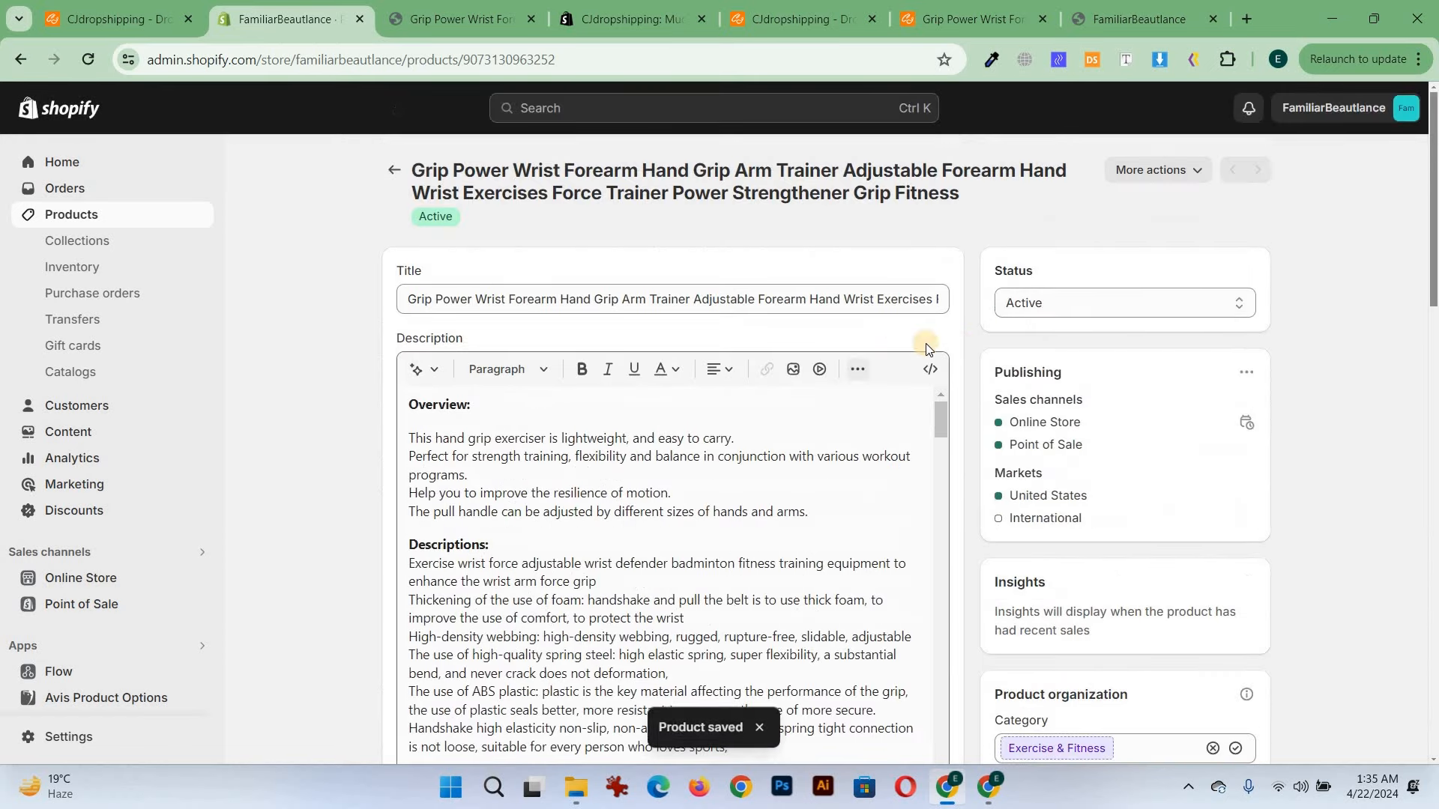
click(497, 9)
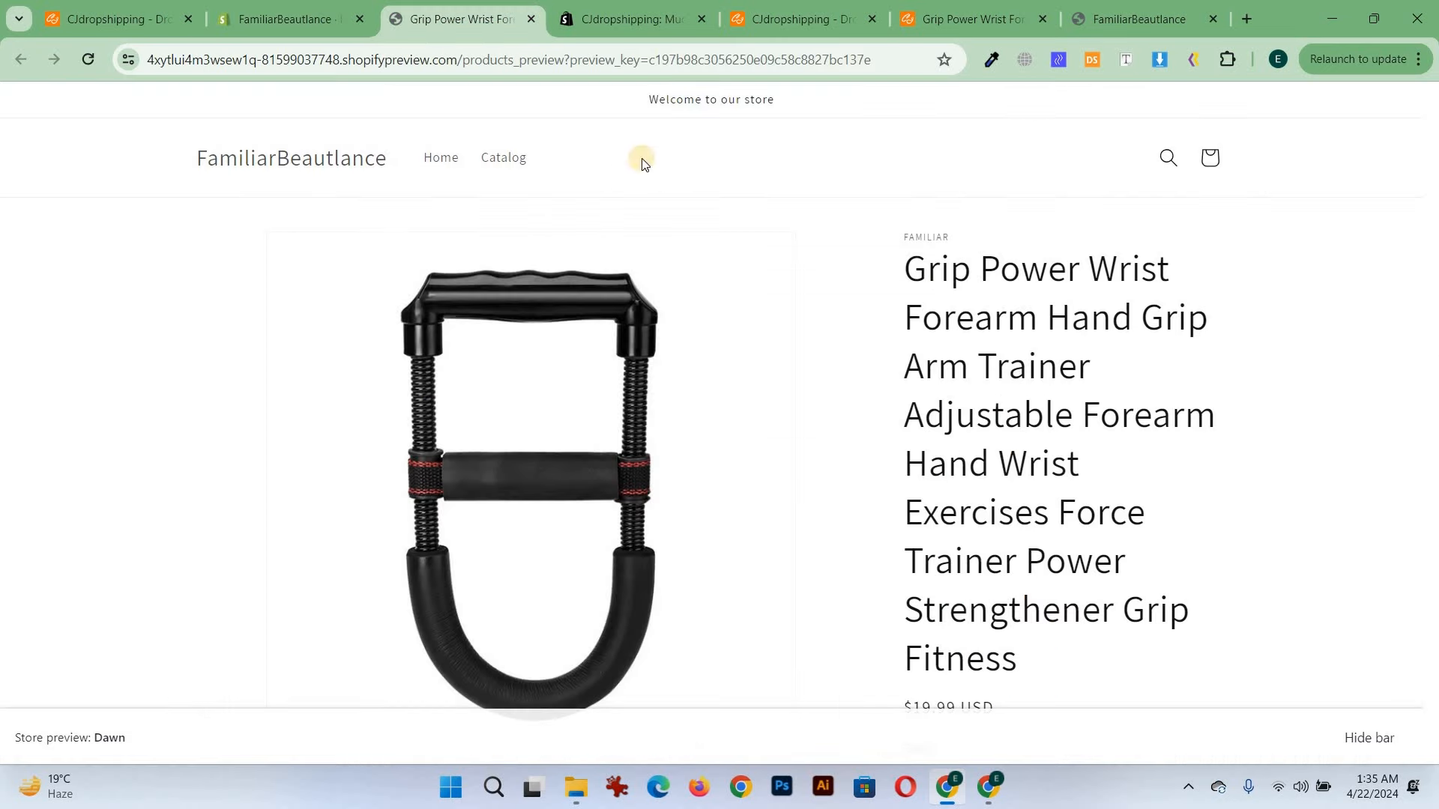
click(304, 11)
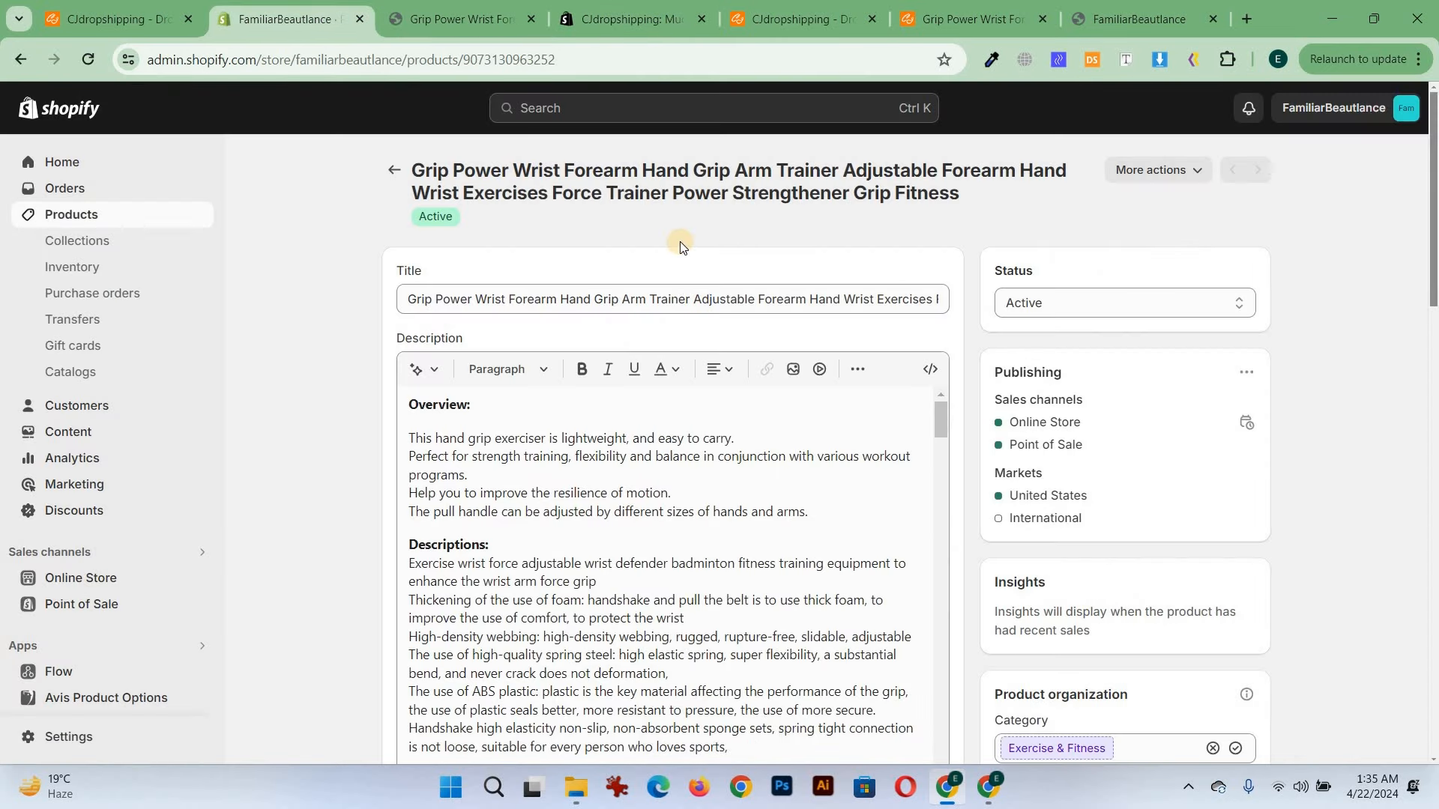